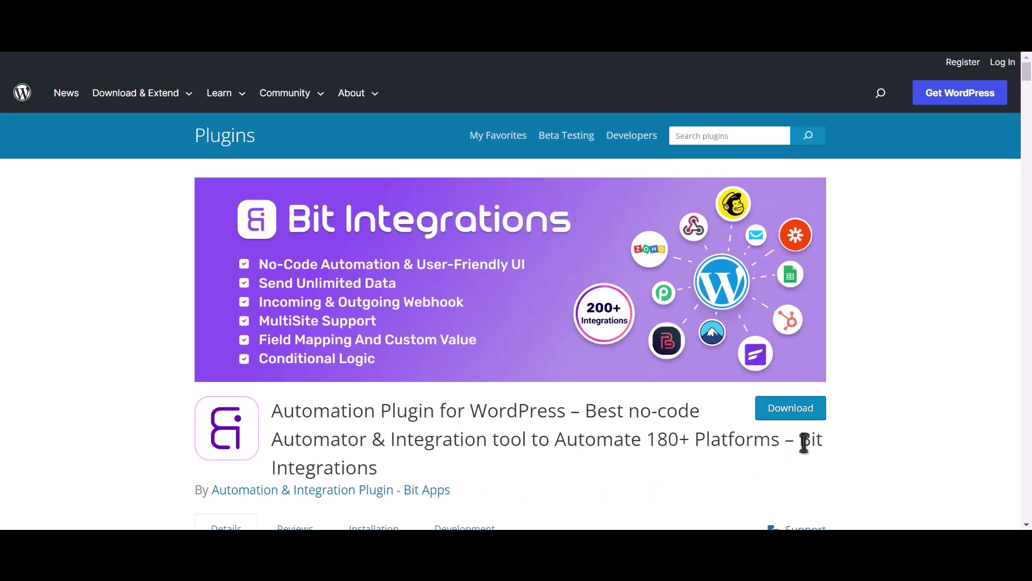
- Create a new integration, search 'brick' and pick Bricks as the trigger, then check its form list
left_click_drag(801, 439, 811, 463)
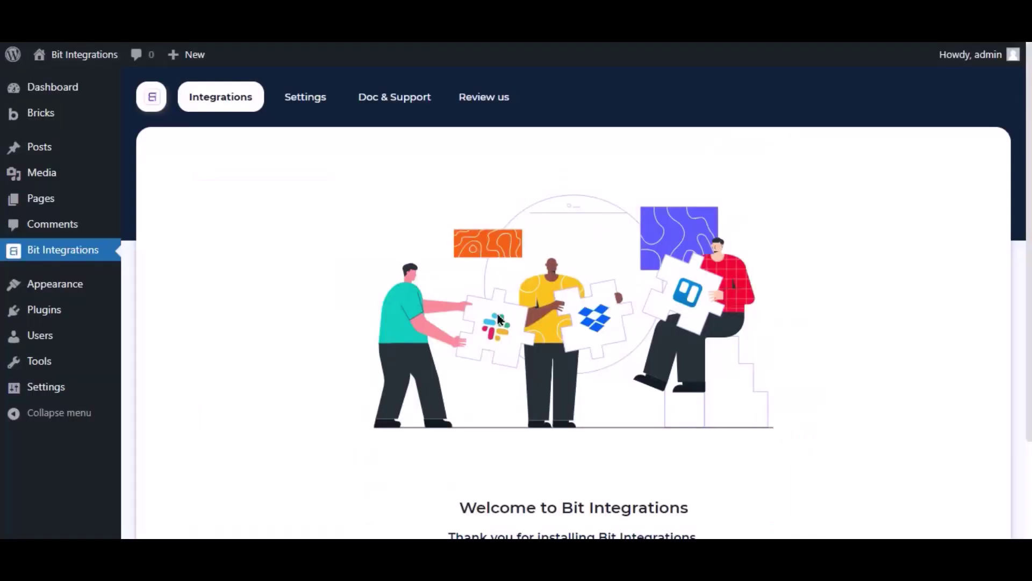
scroll(497, 318, "down", 2)
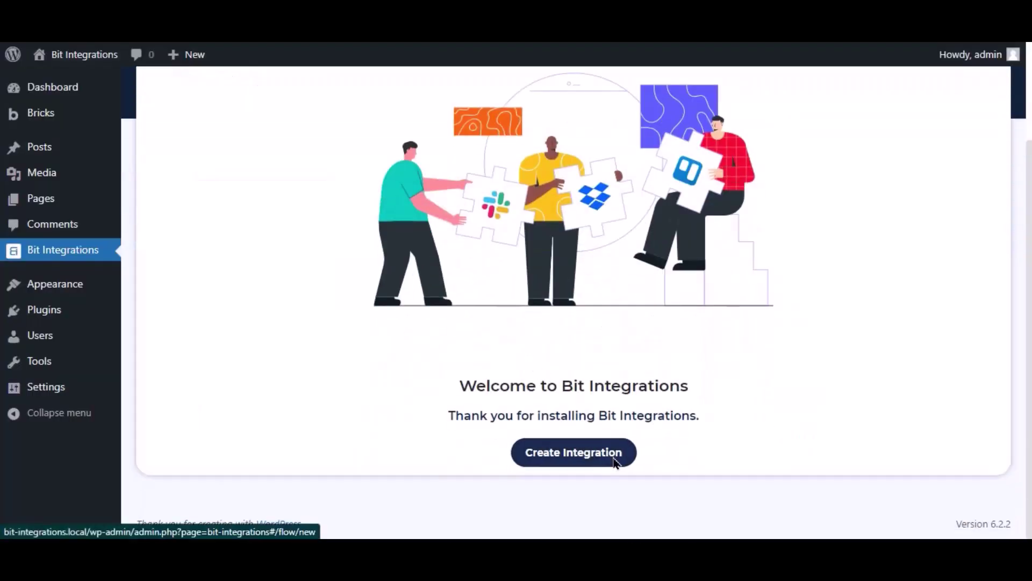
left_click(616, 461)
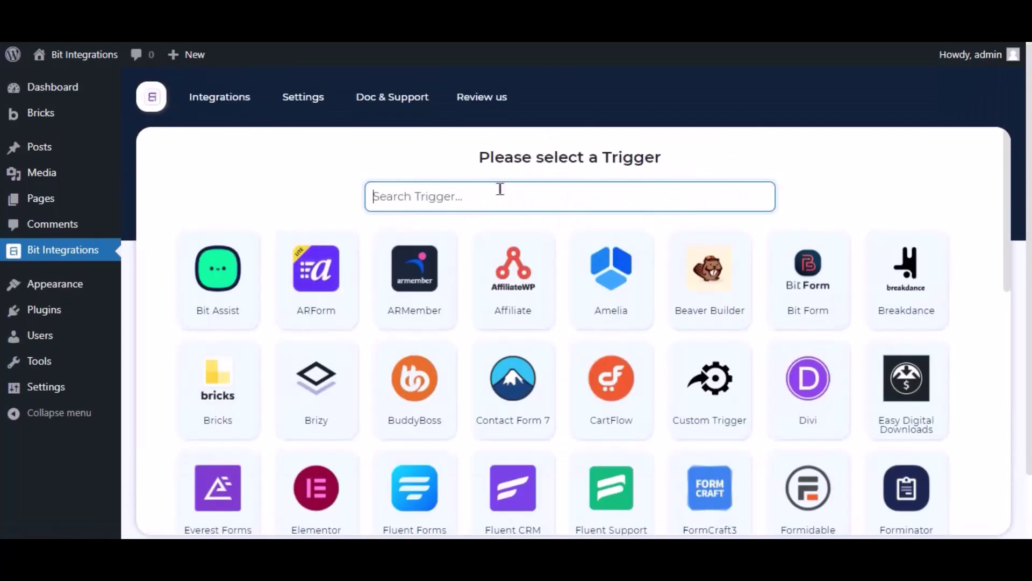
type("b")
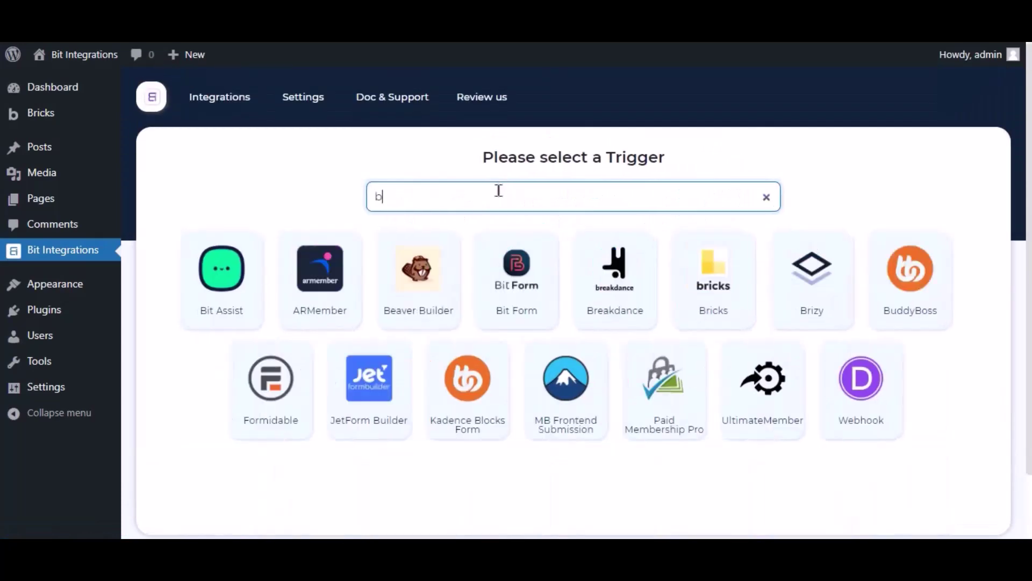
type("ricks")
left_click(540, 261)
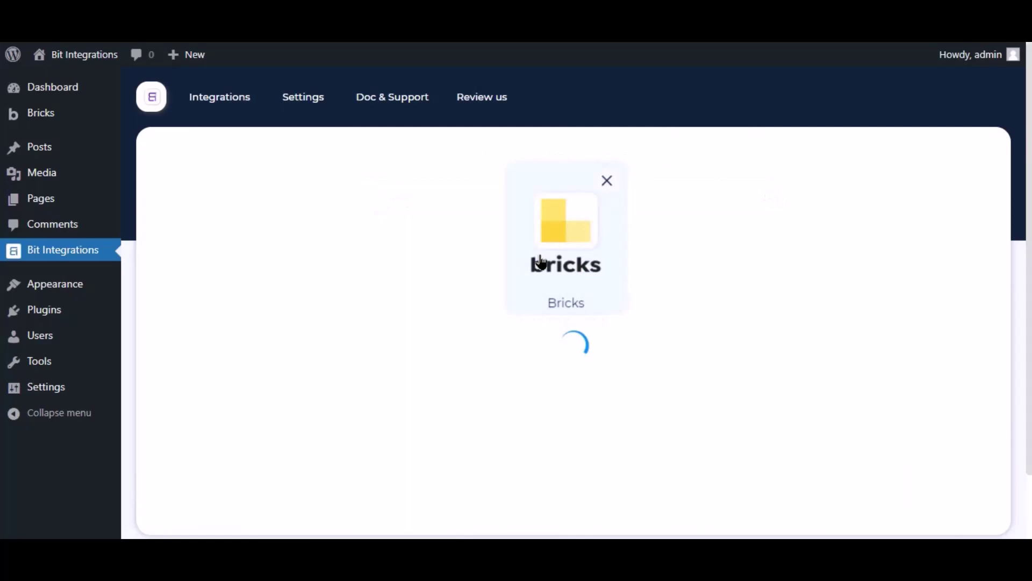
left_click(500, 401)
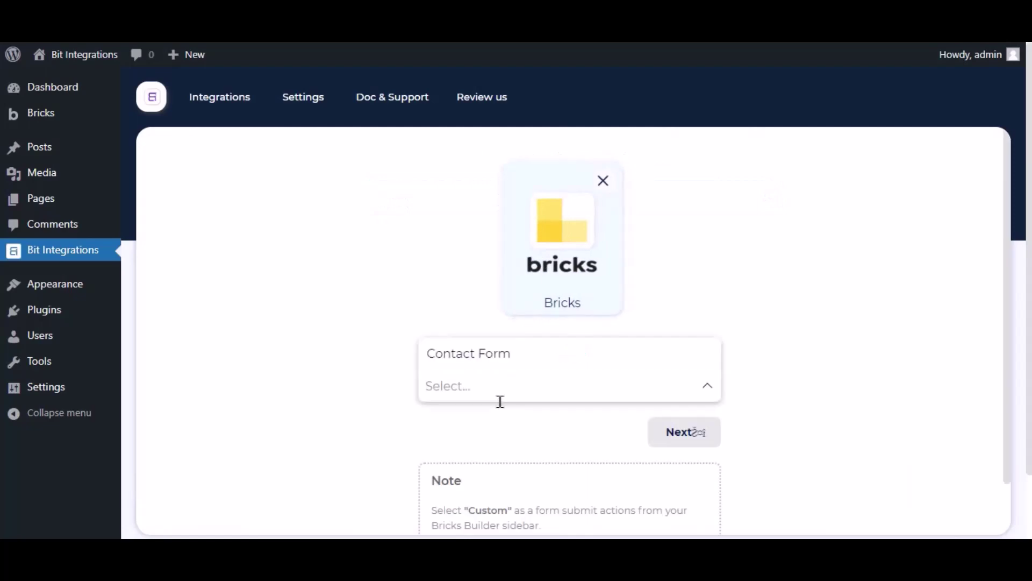
left_click(384, 375)
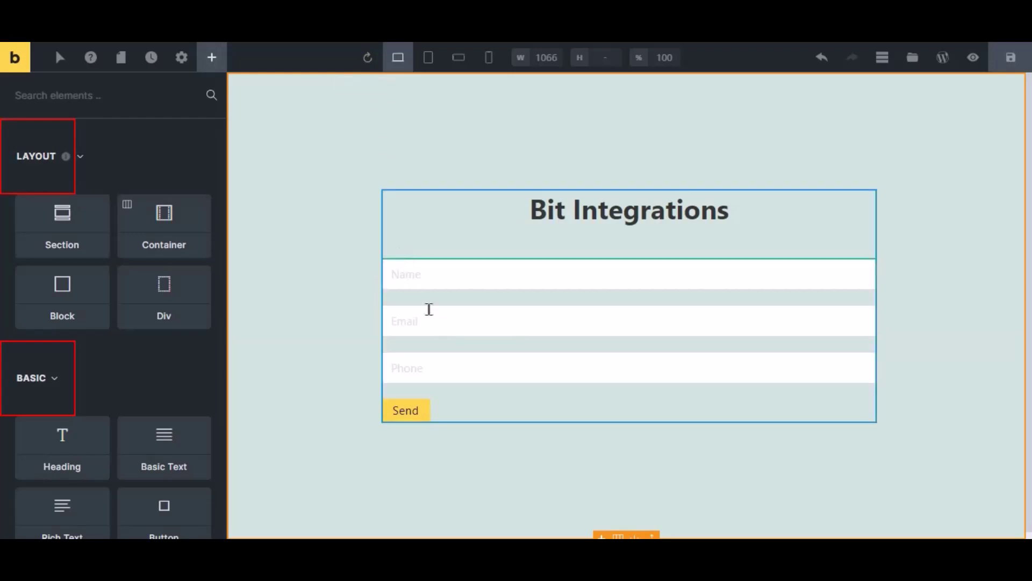
- Set the contact form's 'Actions after successful form submit' to Custom and save the Bricks page
left_click(429, 309)
left_click(60, 246)
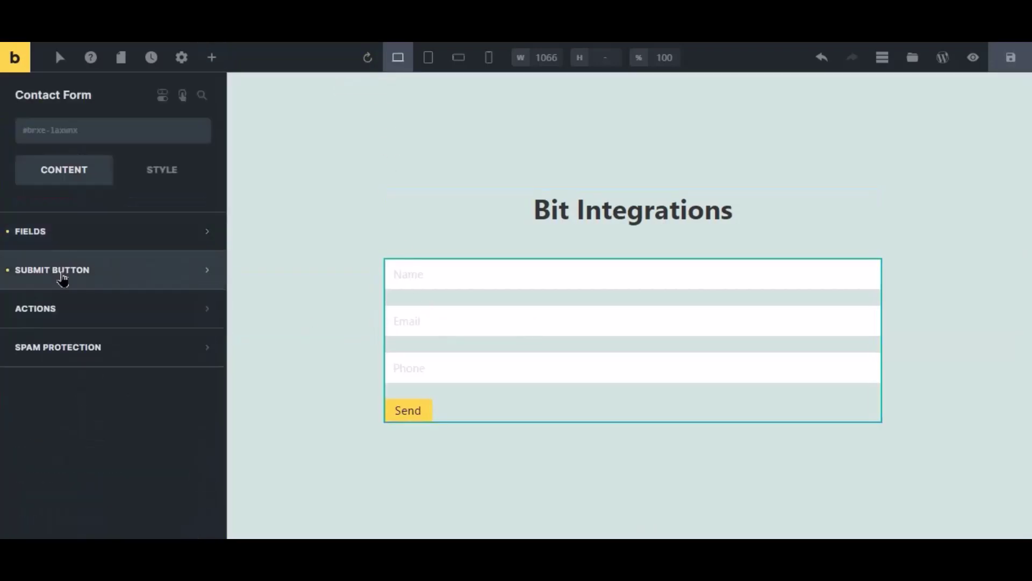
left_click(61, 310)
left_click(60, 366)
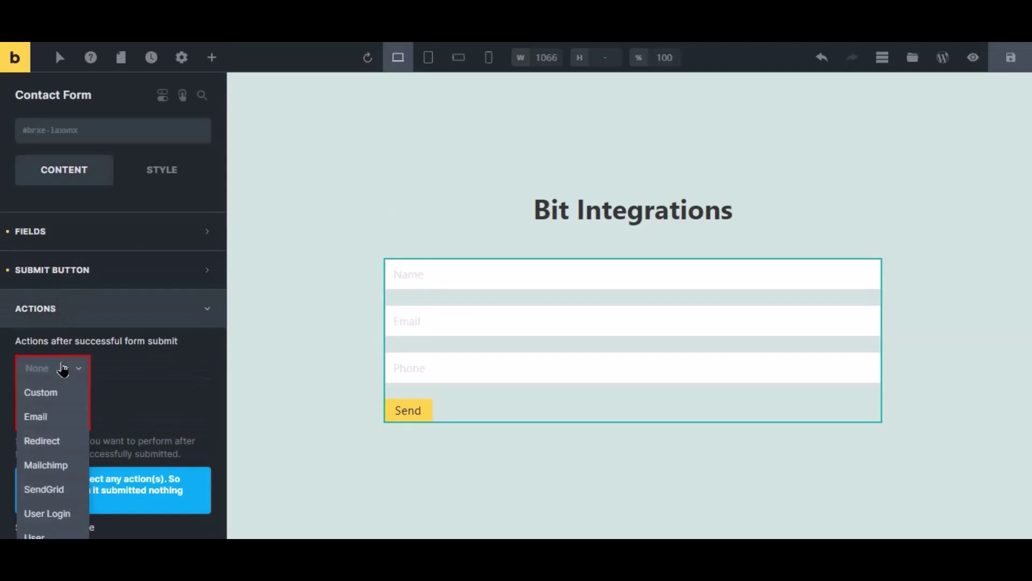
left_click(51, 390)
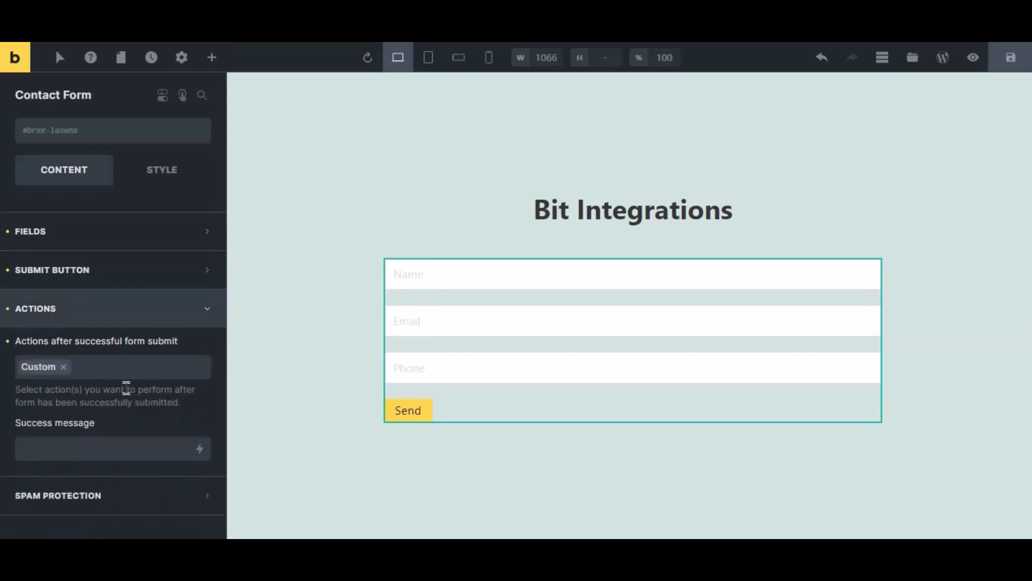
left_click(1010, 58)
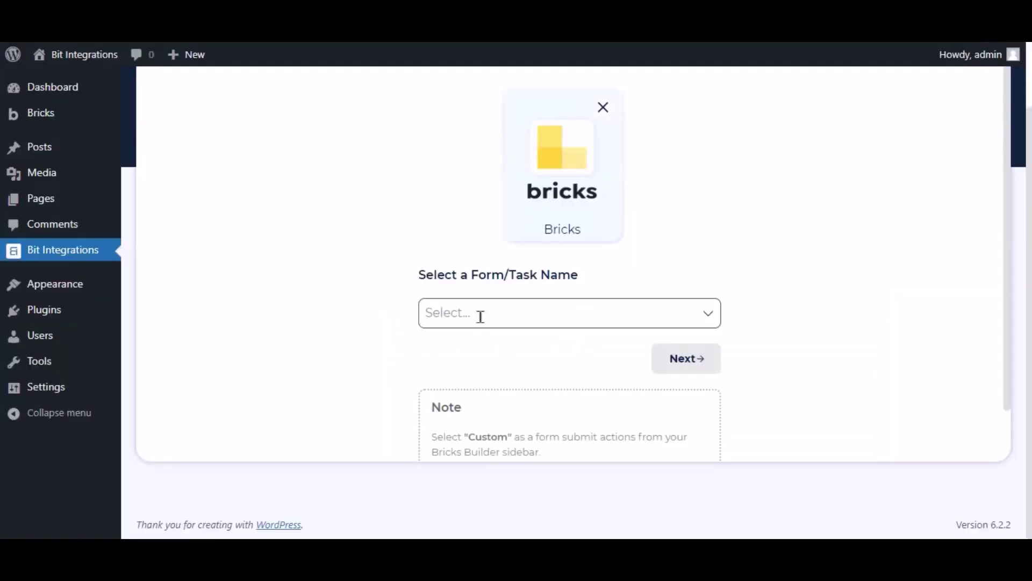
left_click(479, 315)
- Use Contact Form as the trigger form and choose Google Sheet as the action
left_click(479, 348)
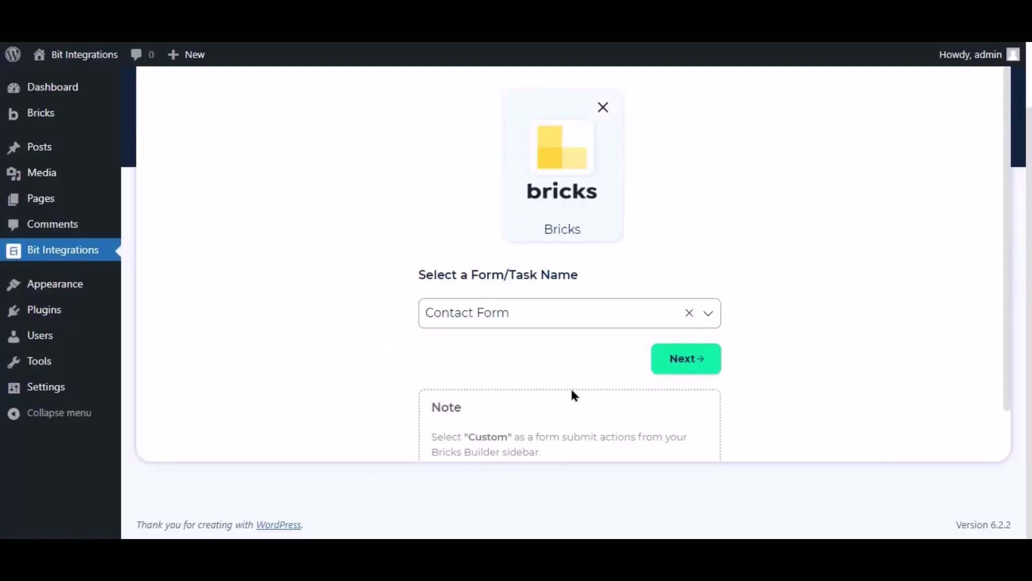
left_click(680, 360)
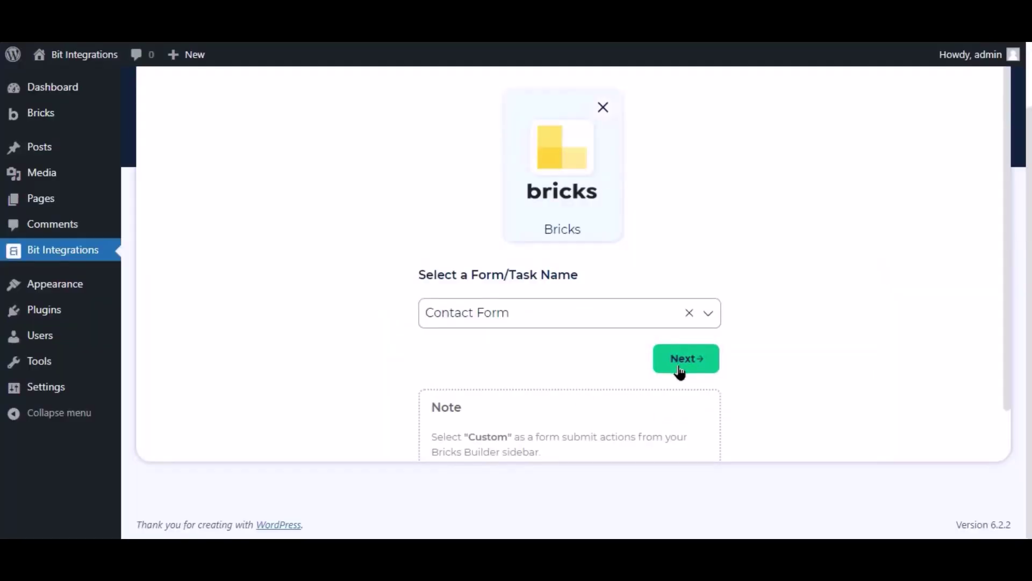
type("go")
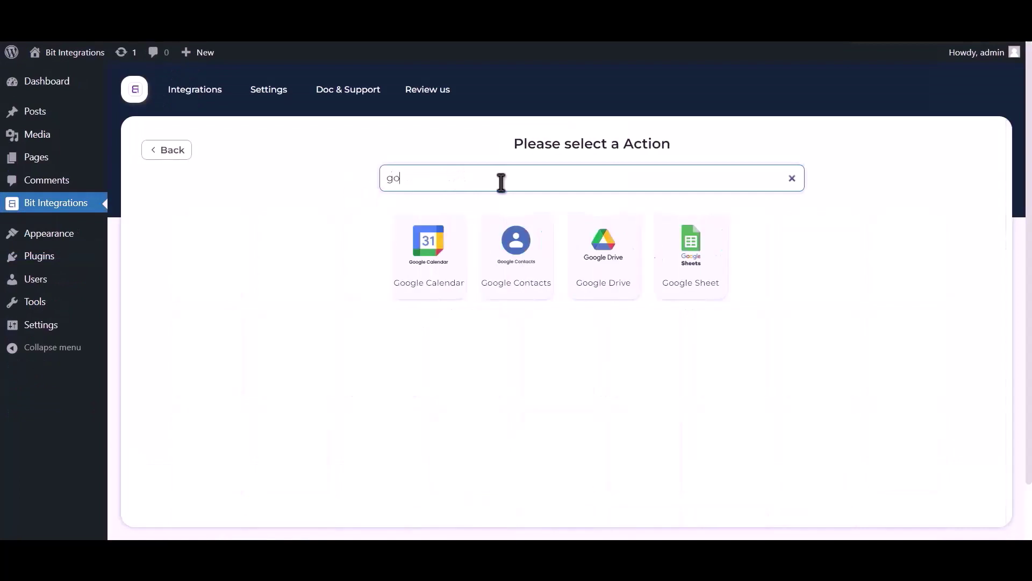
type("sheet")
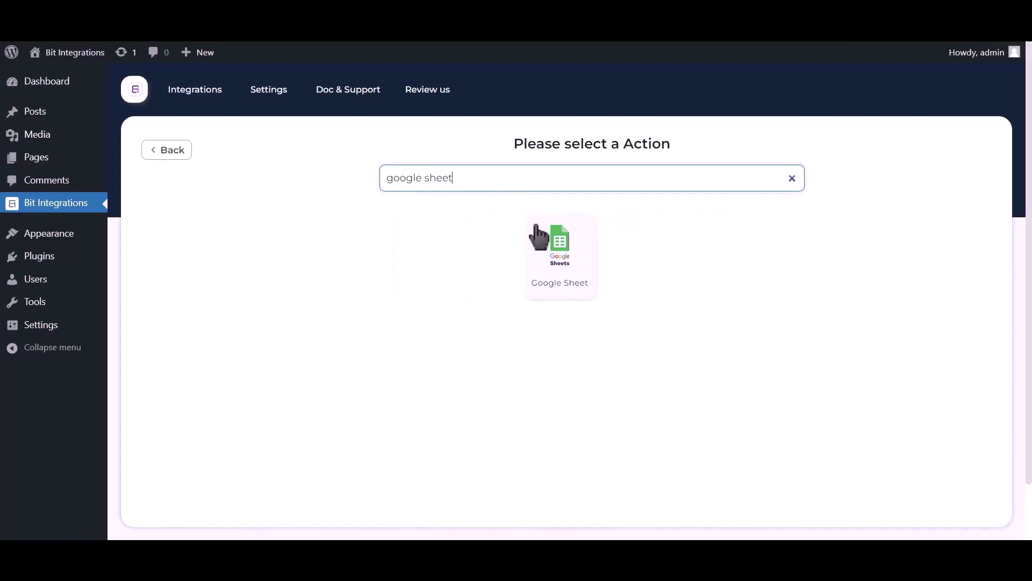
left_click(558, 259)
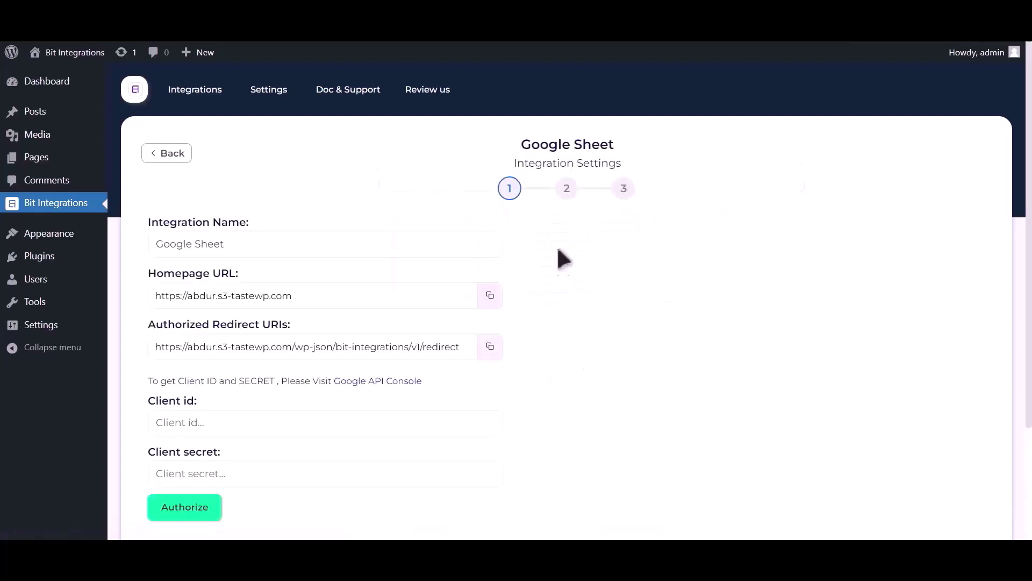
left_click_drag(147, 380, 333, 380)
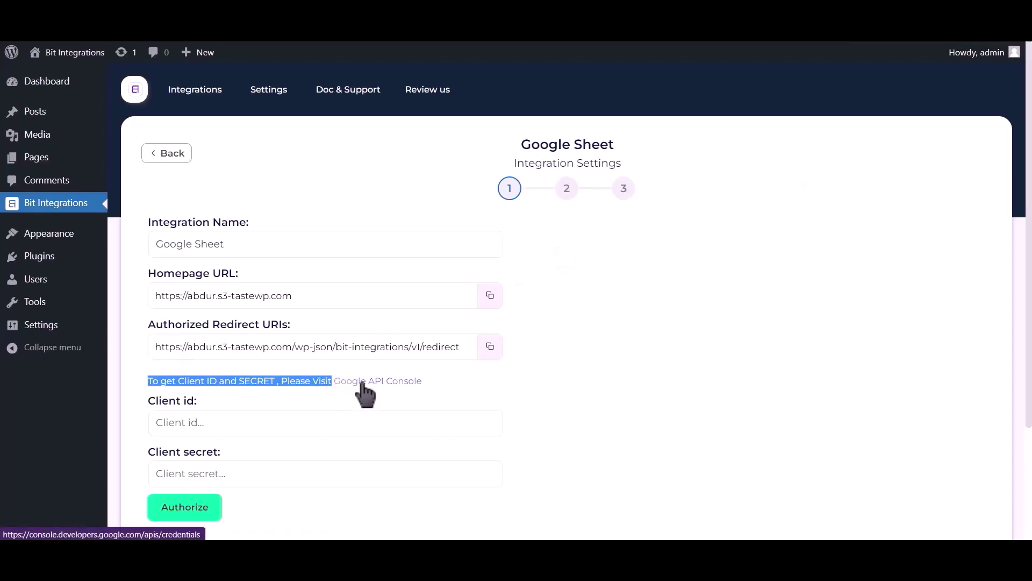
- Enable the Google Drive API in Google Cloud Console
left_click(362, 384)
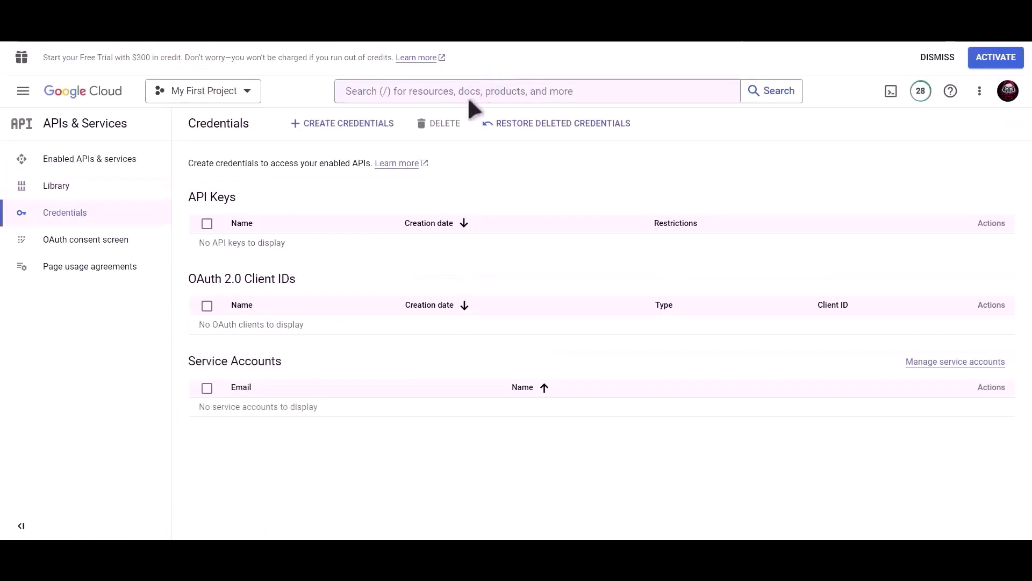
left_click(472, 94)
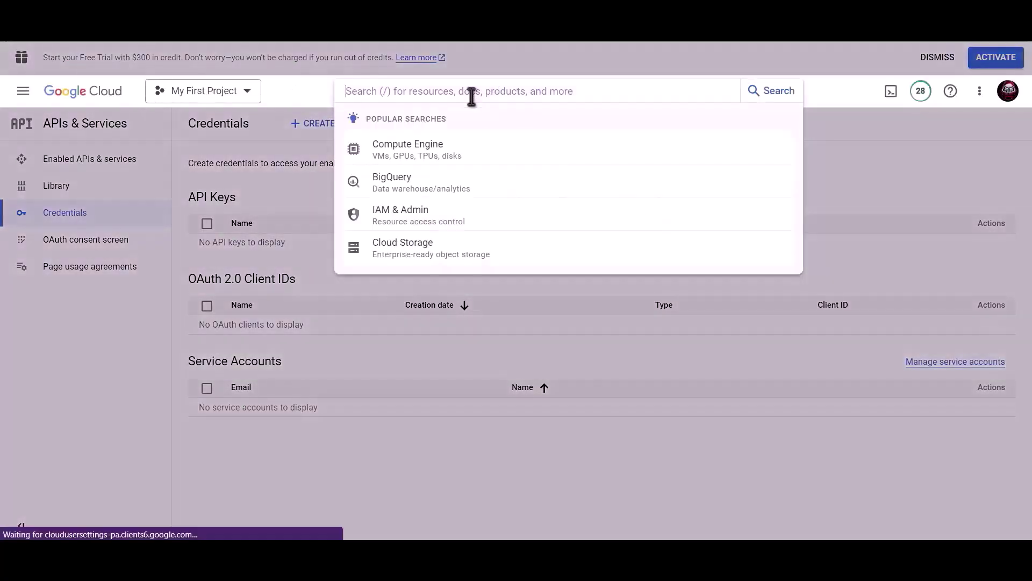
type("Google drive api")
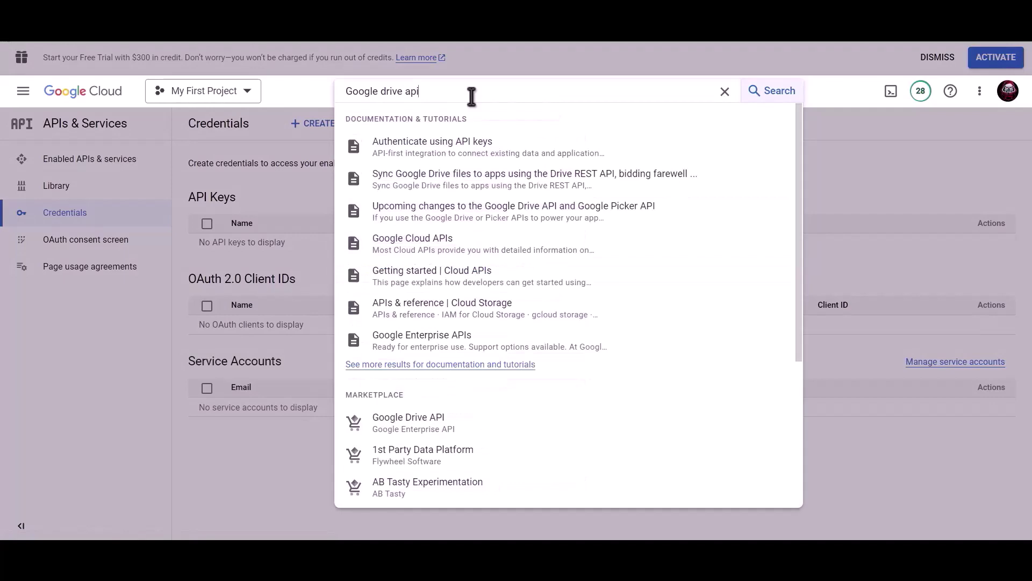
left_click(428, 425)
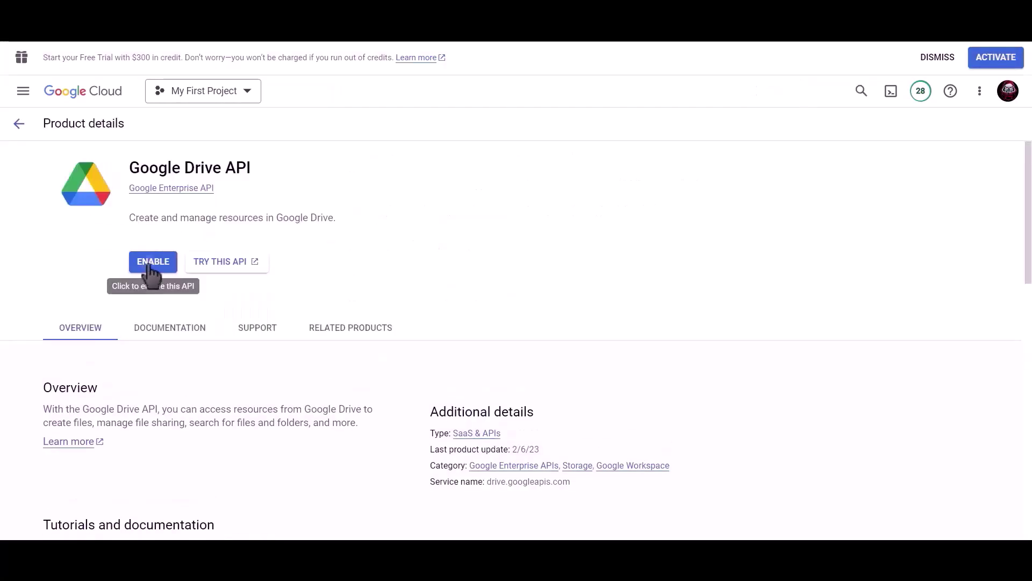
left_click(152, 271)
- Enable the Google Sheets API and go to the project's Credentials page
left_click(551, 91)
type("google sh")
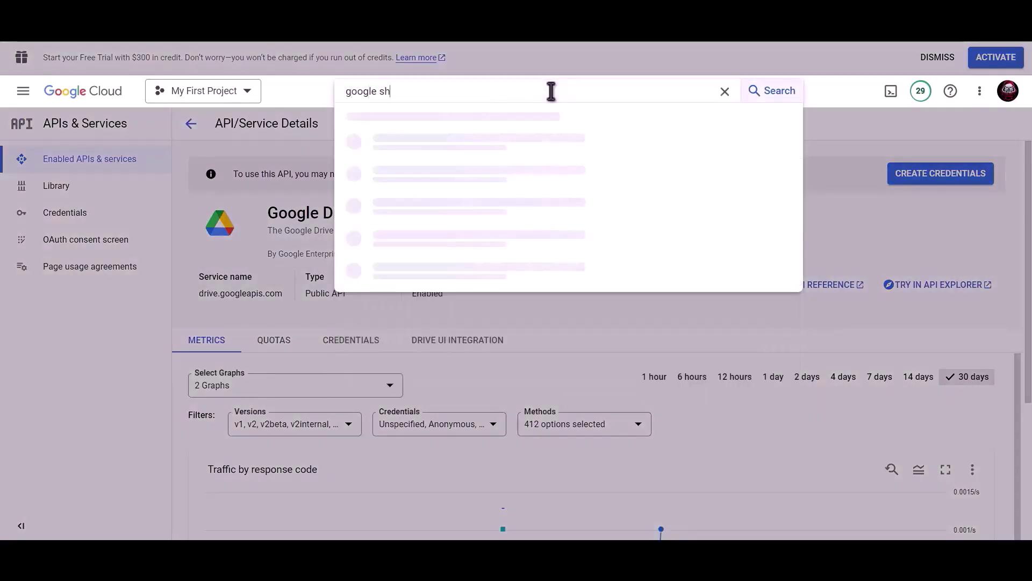
type("eet")
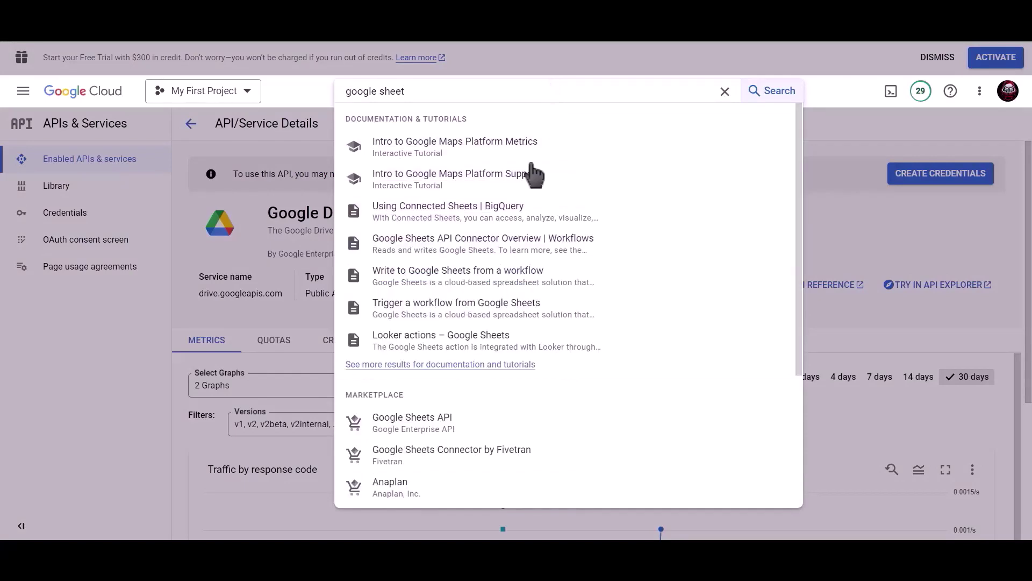
left_click(433, 422)
left_click(142, 263)
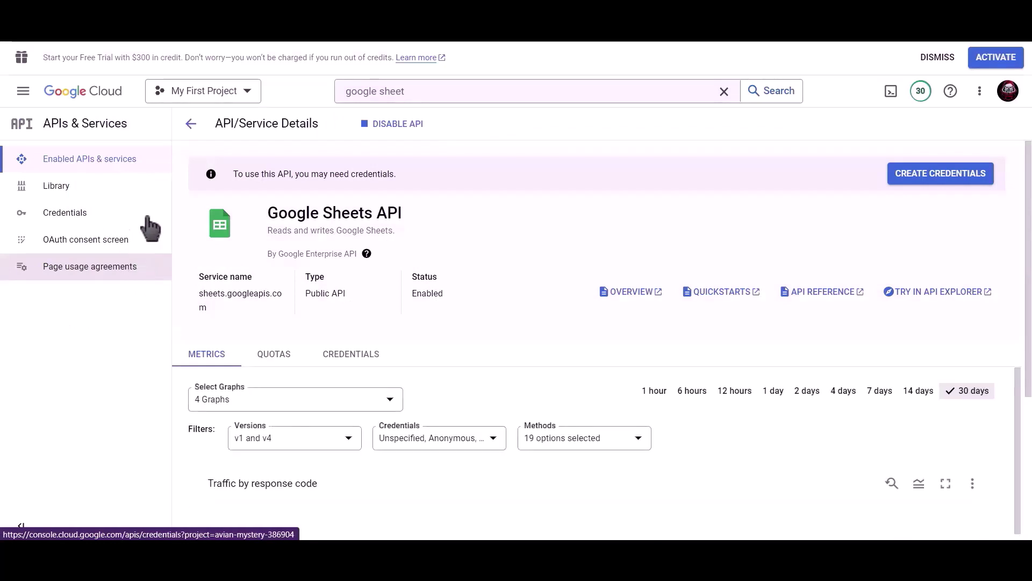
left_click(96, 225)
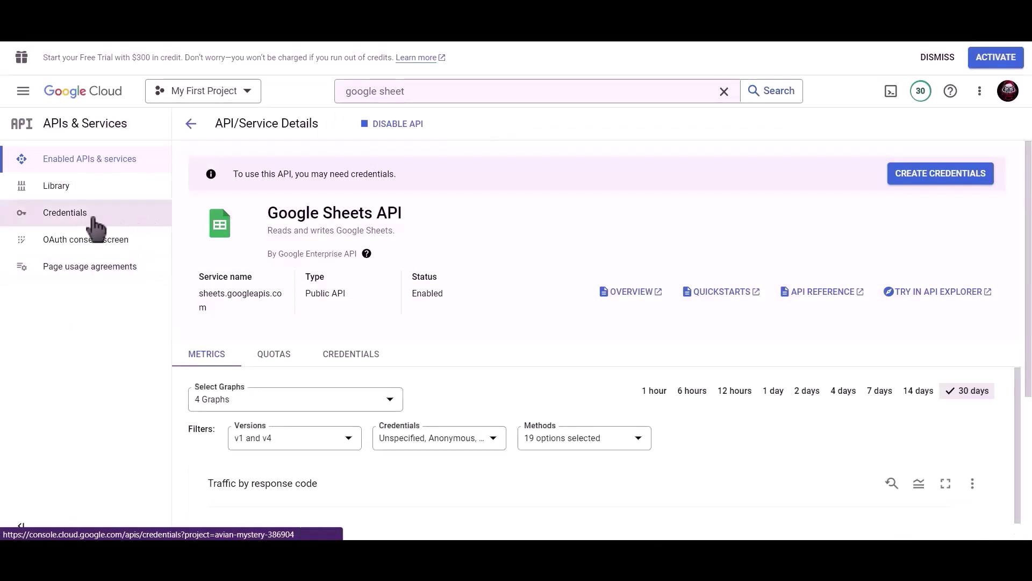
- Start an OAuth client ID credential, set type to Web application and name it 'Bit Integrations'
left_click(351, 130)
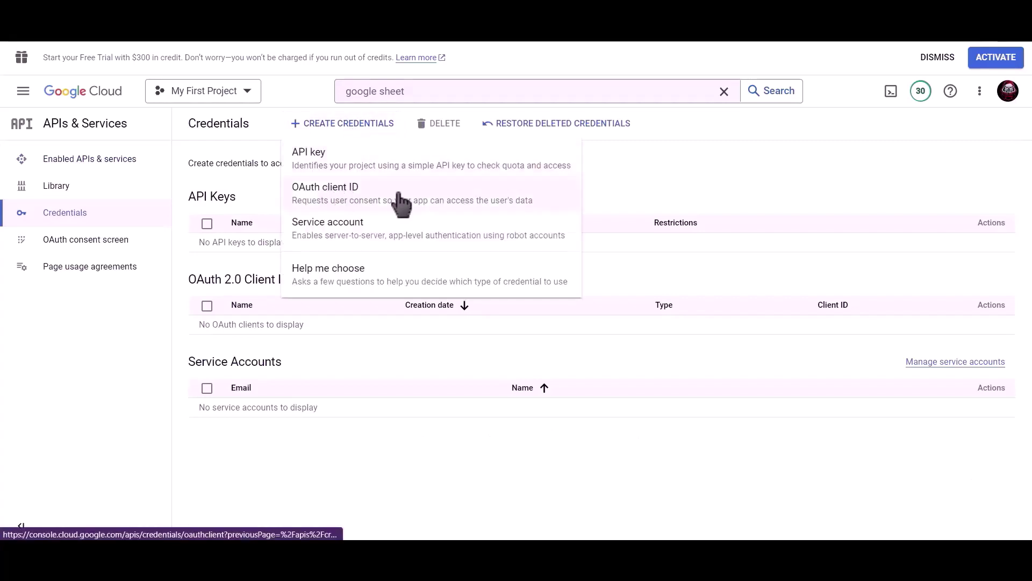
left_click(401, 204)
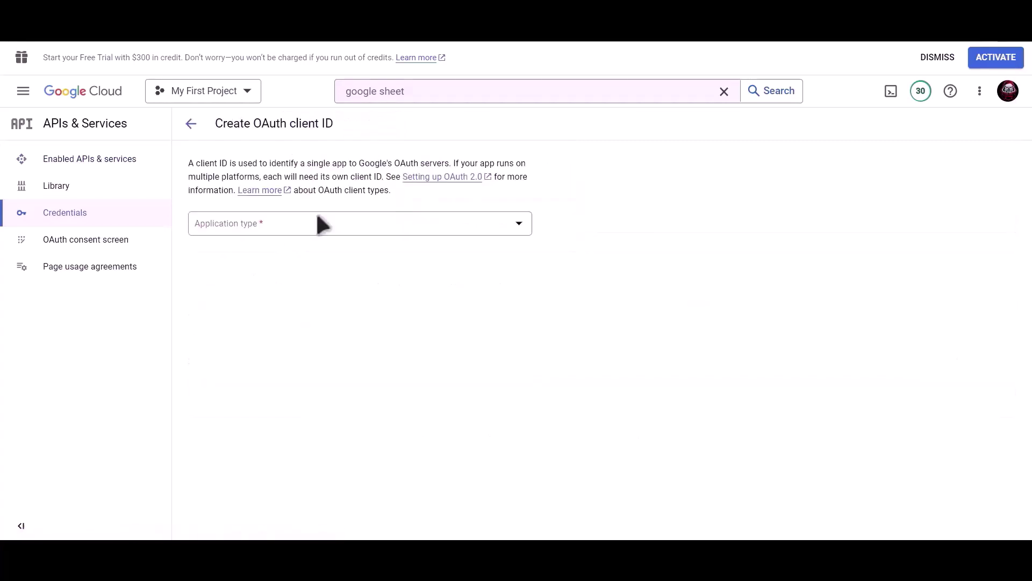
left_click(319, 226)
left_click(332, 237)
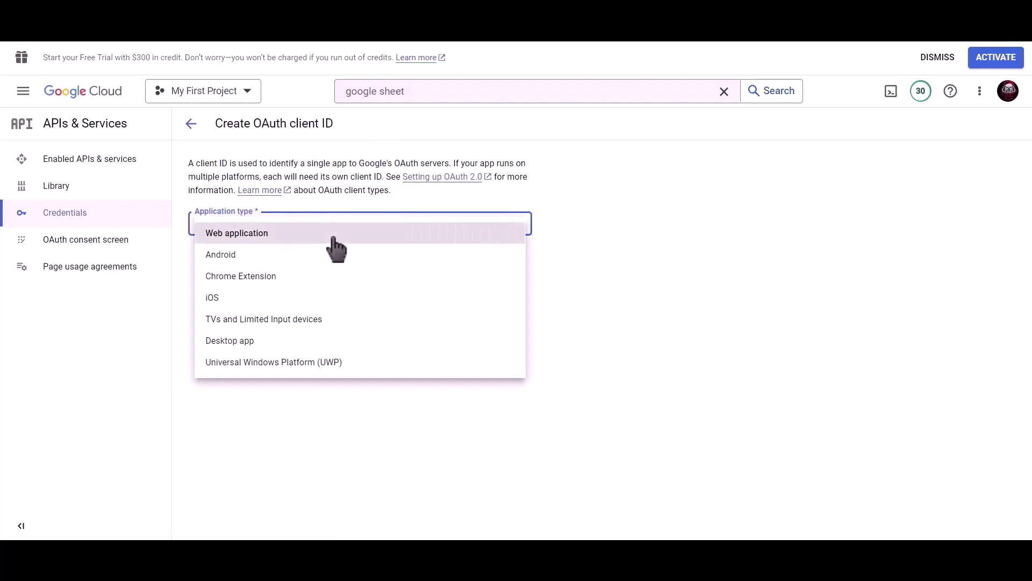
left_click_drag(288, 262, 195, 263)
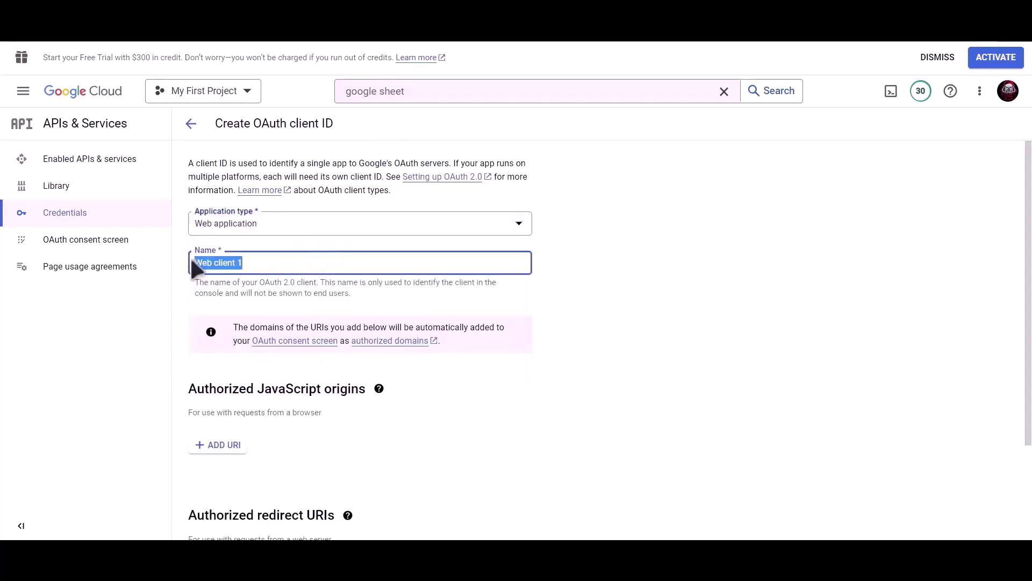
type("Bit In")
type("tegratio")
type("ns")
- Copy the Authorized Redirect URI from Bit Integrations and add an empty redirect URI entry in Google Cloud
scroll(363, 280, "down", 2)
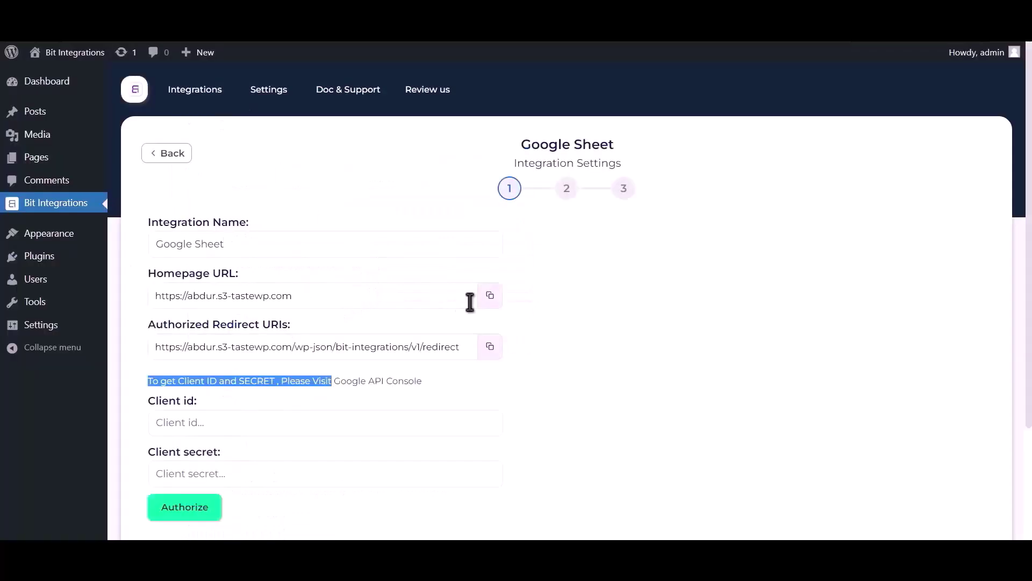
left_click(489, 349)
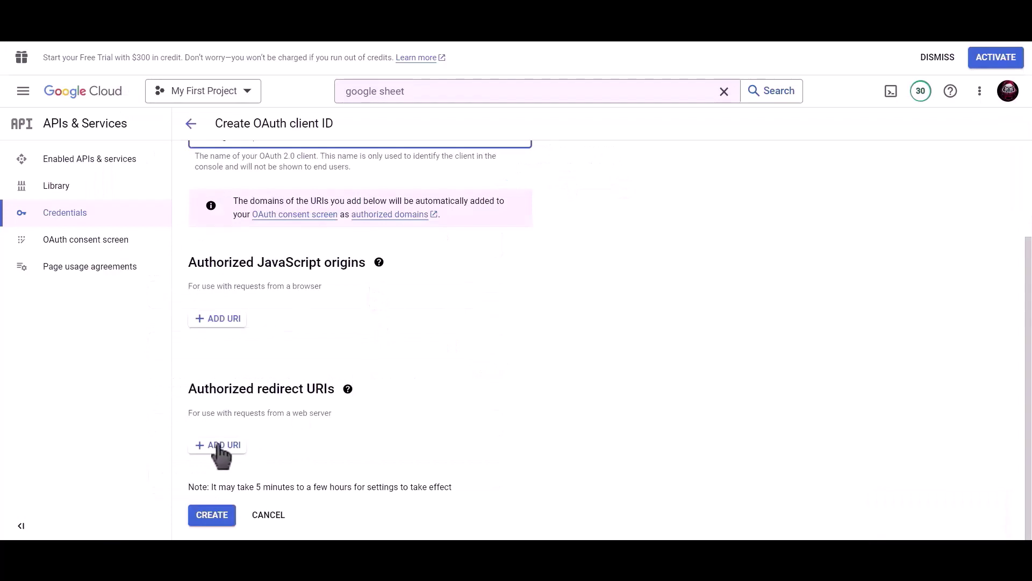
left_click(217, 446)
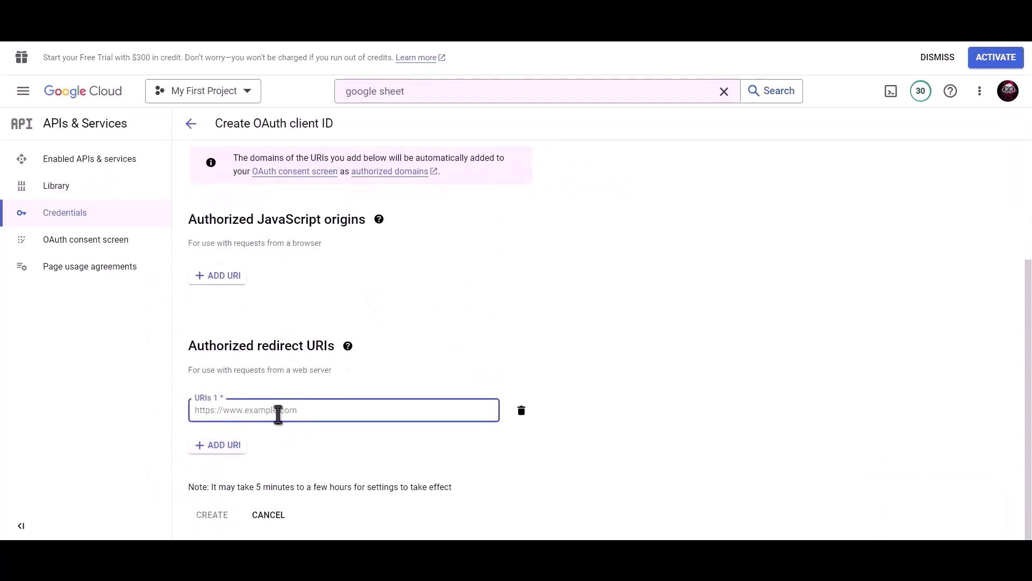
- Paste the redirect URI into URIs 1, create the OAuth client, and copy its client ID
key("ctrl+v")
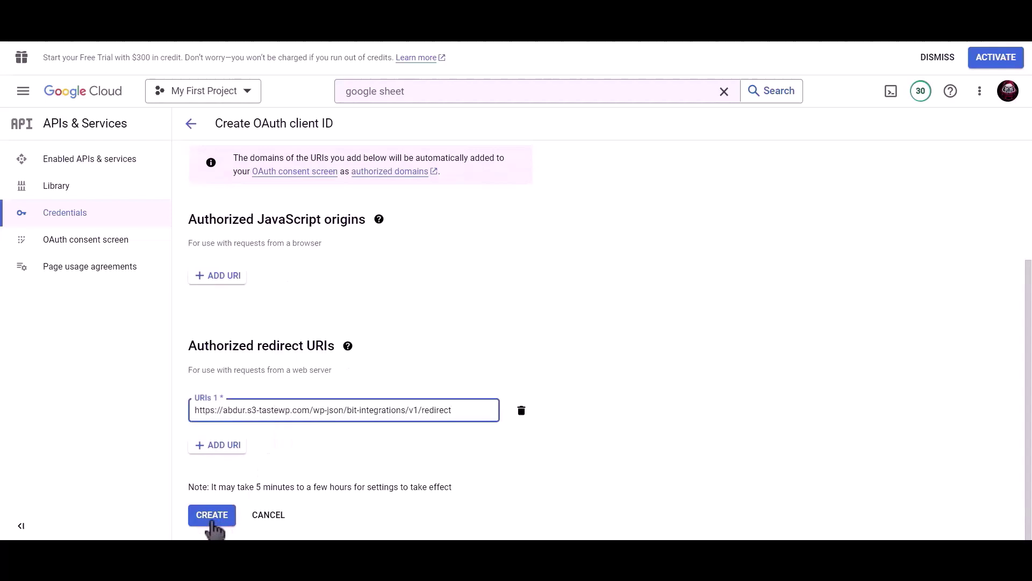
left_click(212, 522)
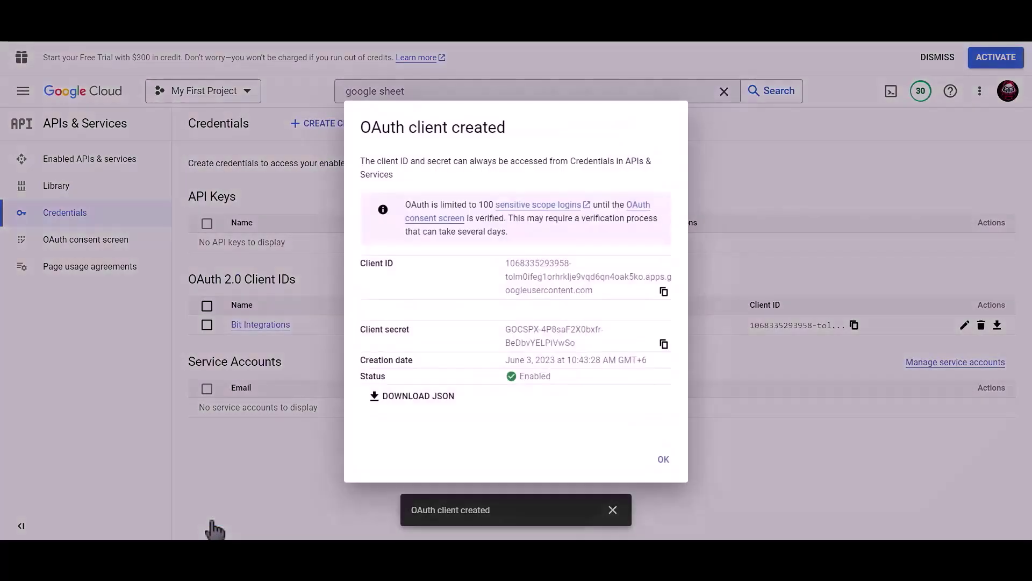
left_click(665, 292)
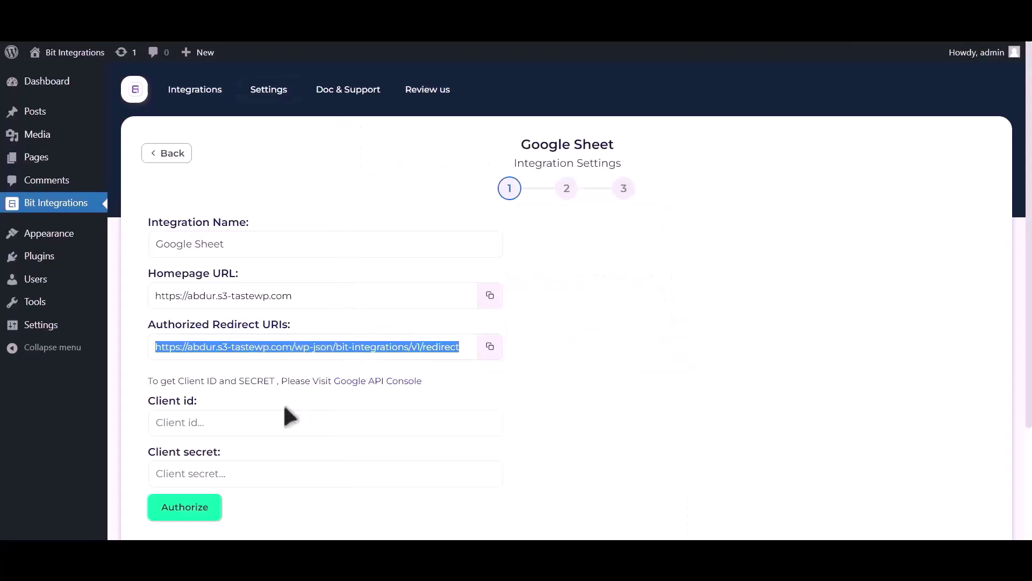
- Paste the OAuth client ID into Client id and the copied client secret into Client secret
left_click(272, 415)
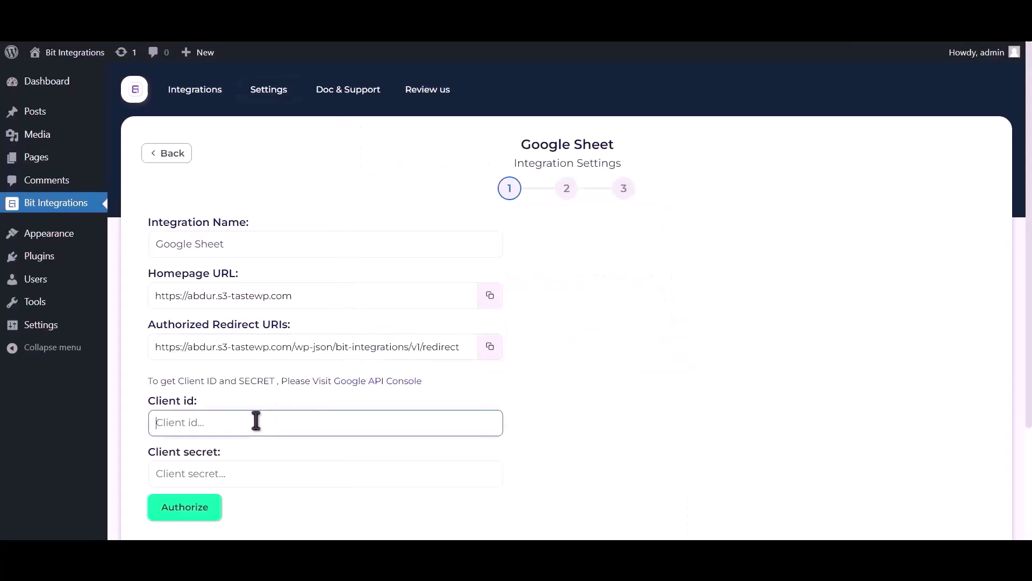
key("ctrl+v")
key("alt+Tab")
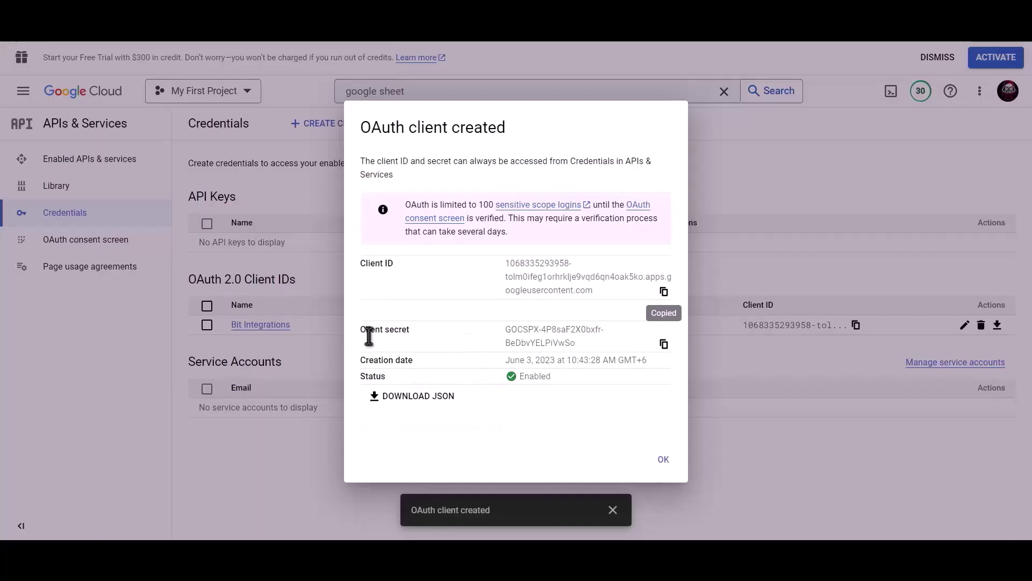
left_click(665, 346)
key("alt+Tab")
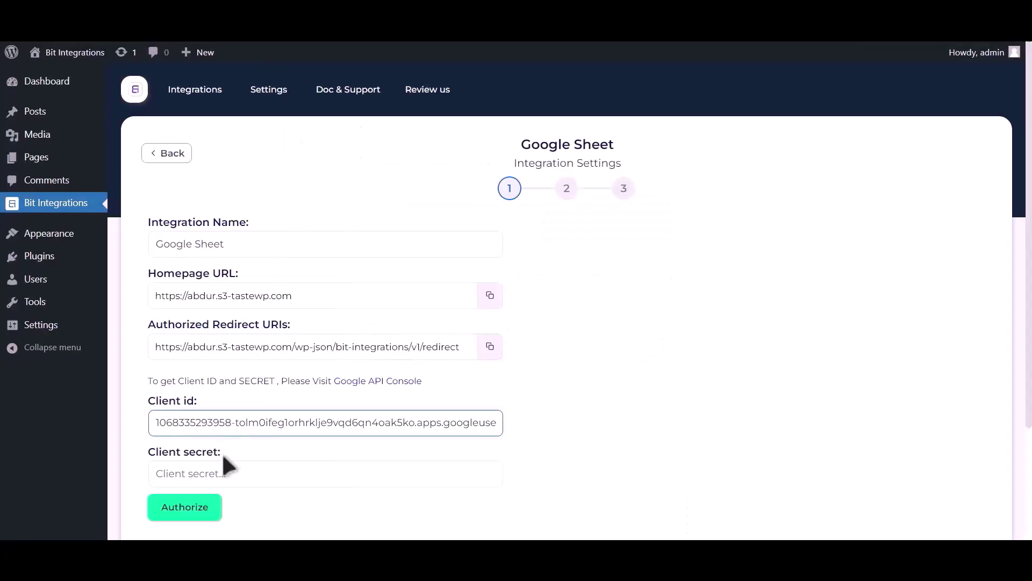
left_click(230, 471)
key("ctrl+v")
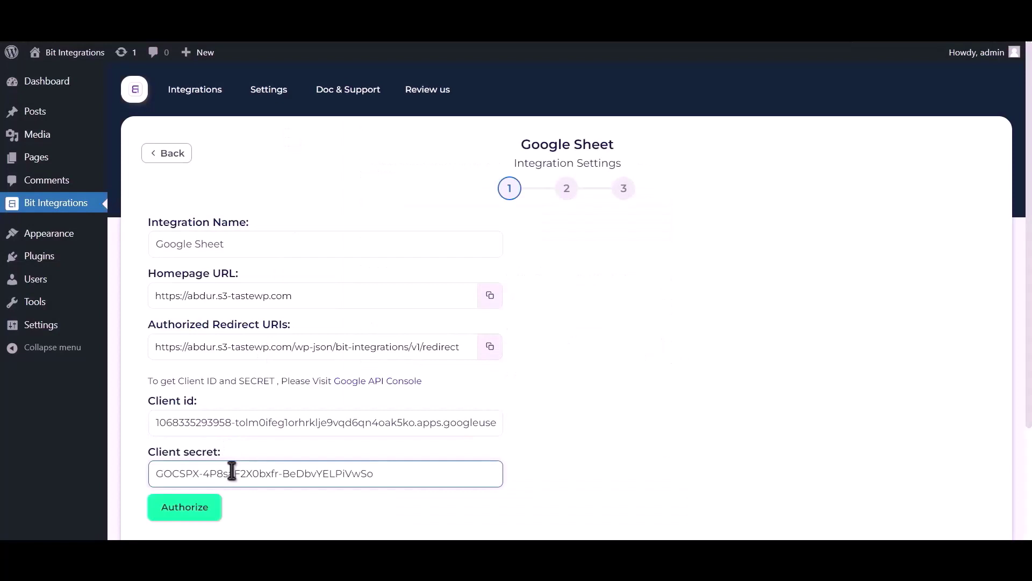
- Authorize with the Google account, proceeding past the unverified-app warning and granting access
left_click(190, 508)
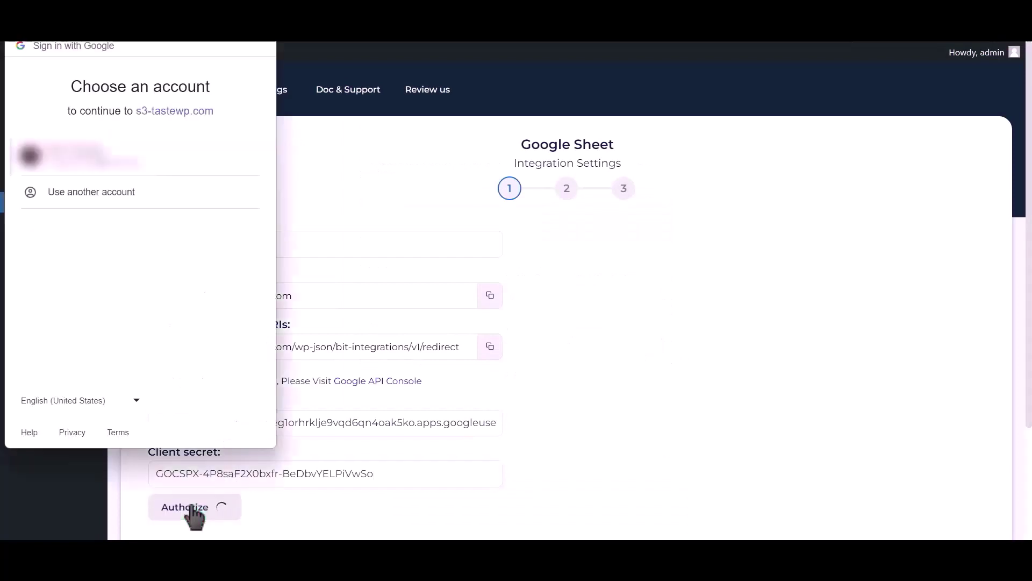
left_click(128, 162)
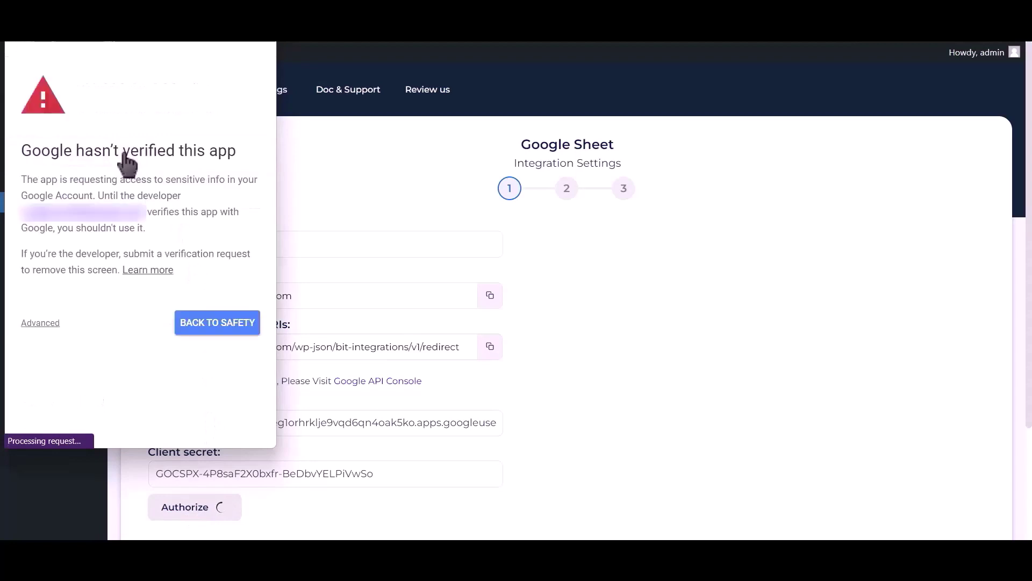
left_click(41, 323)
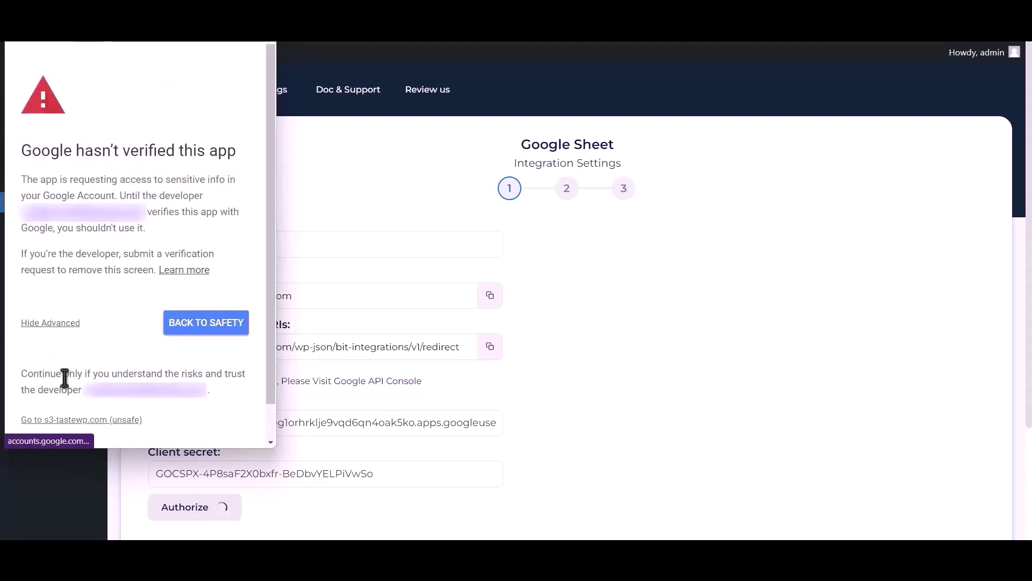
left_click(79, 422)
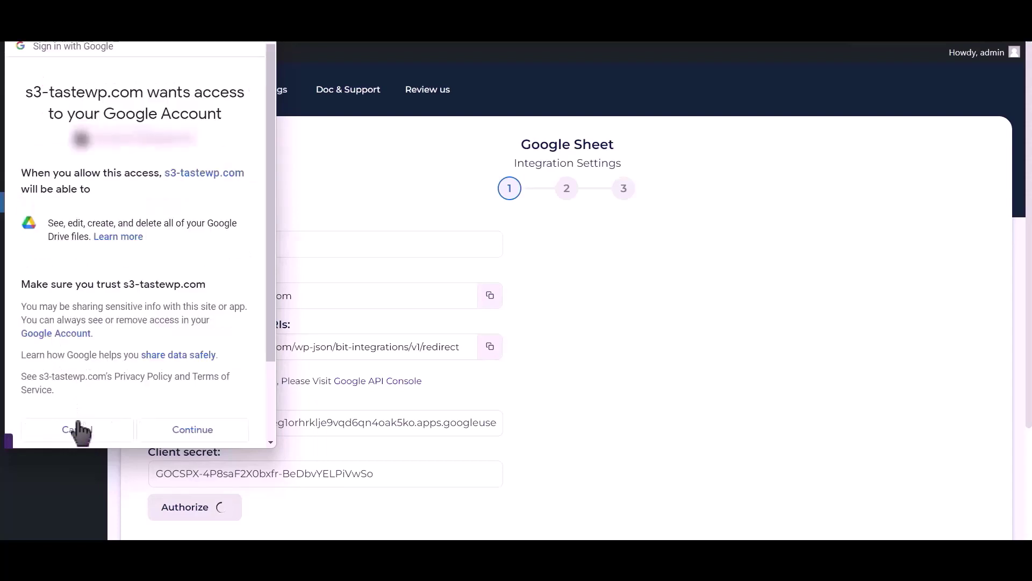
left_click(192, 430)
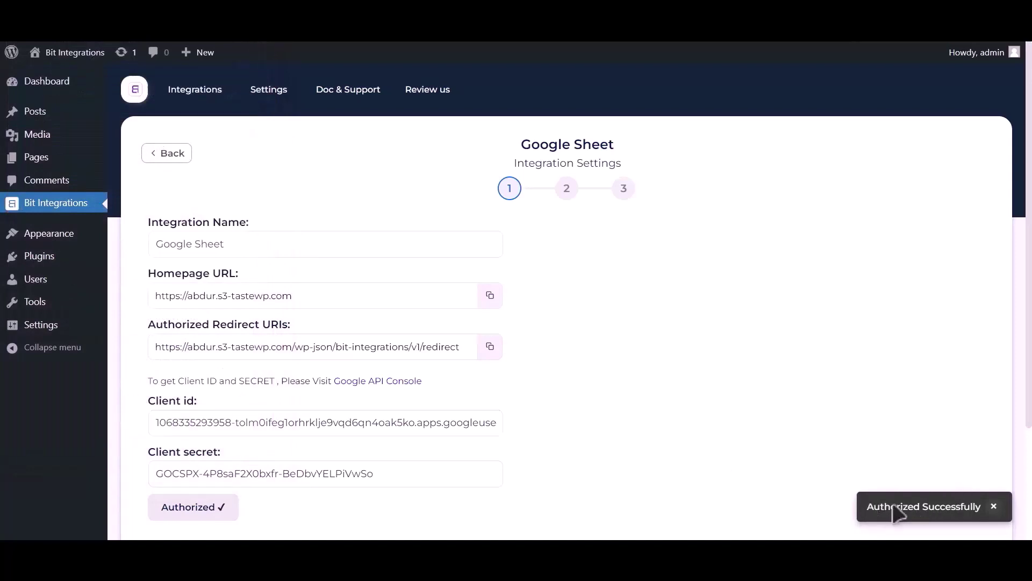
- Move to step two and select spreadsheet Post_Google_Sheet with worksheet Sheet1
left_click(992, 507)
scroll(738, 379, "down", 3)
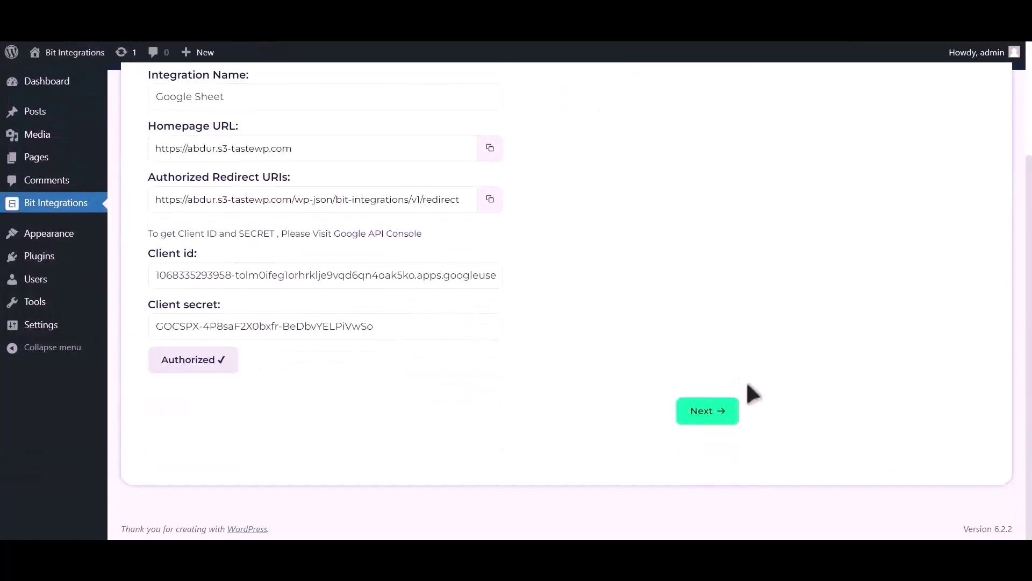
left_click(707, 413)
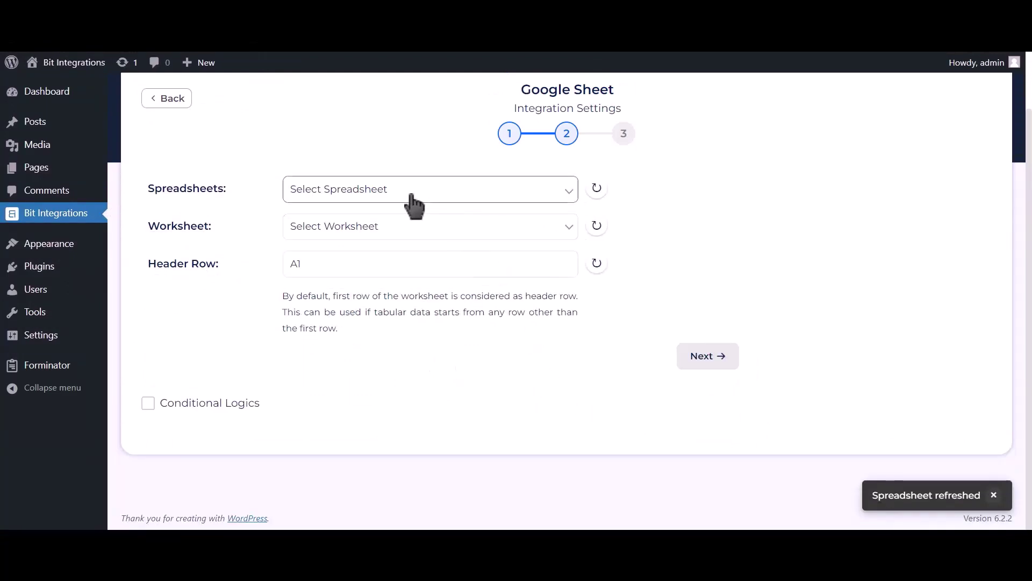
left_click(482, 200)
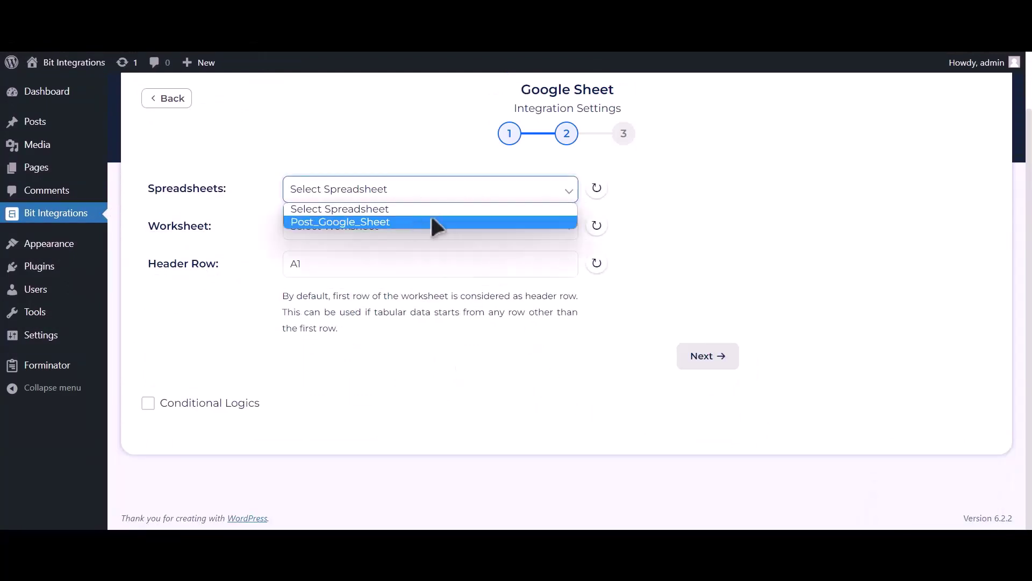
left_click(456, 222)
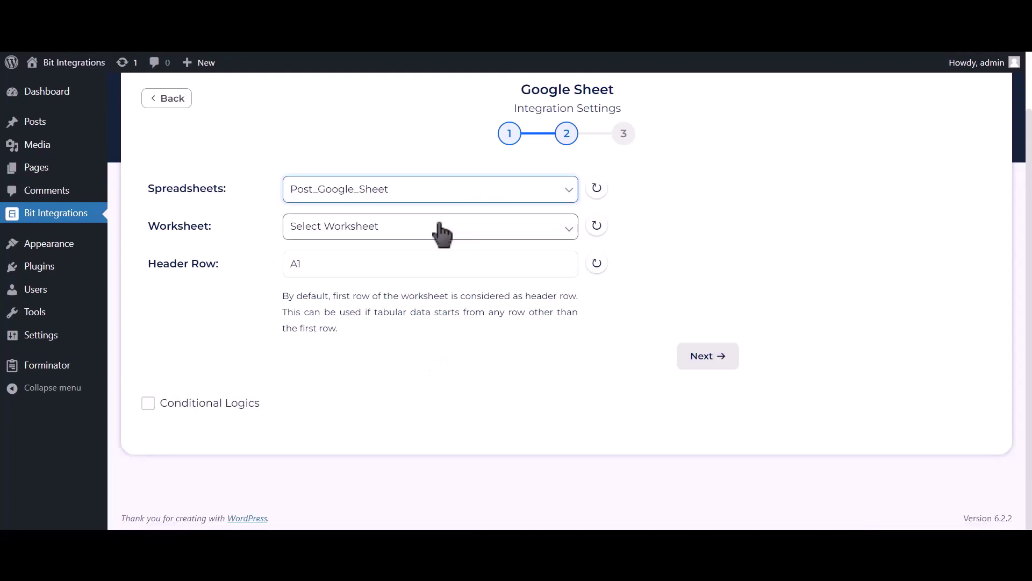
left_click(441, 226)
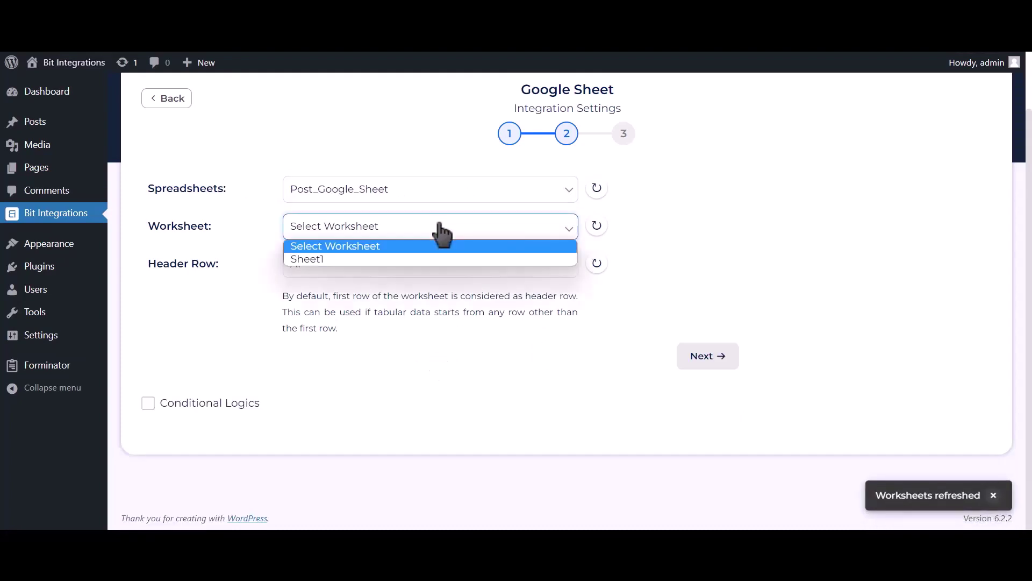
left_click(361, 257)
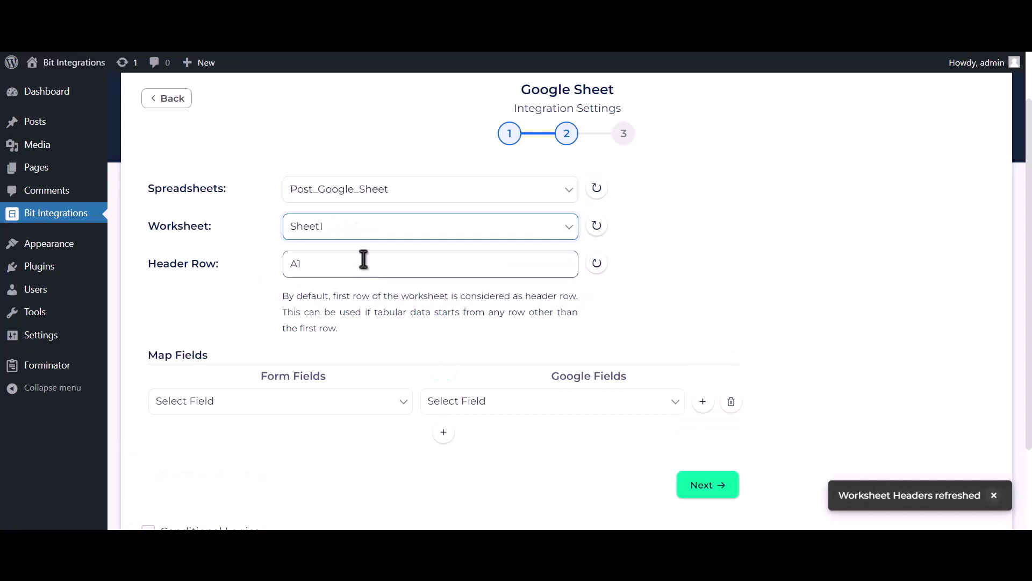
- Map the form's Name-1 field to the sheet's Name column
left_click(364, 262)
scroll(380, 304, "down", 3)
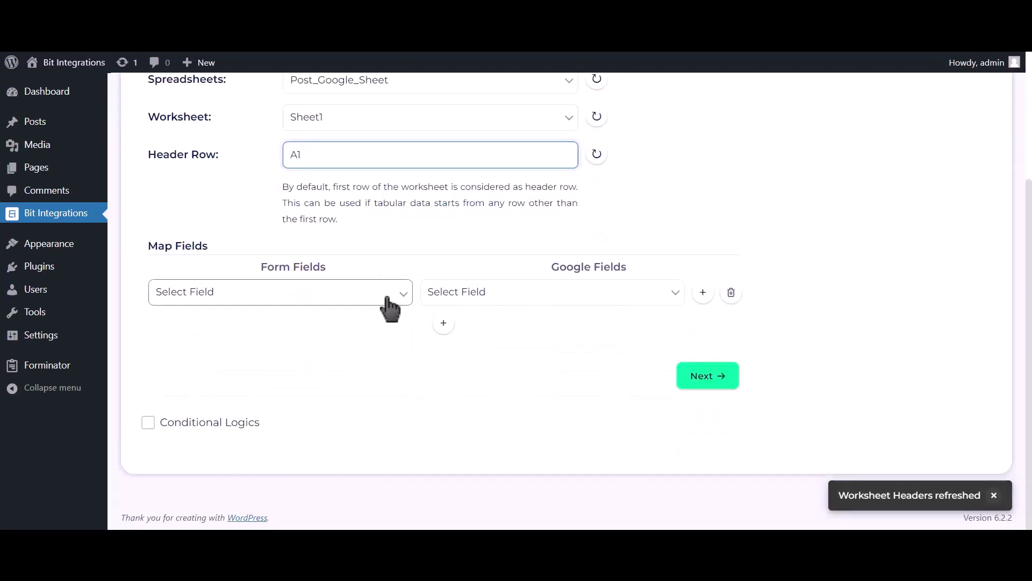
left_click(467, 295)
left_click(453, 325)
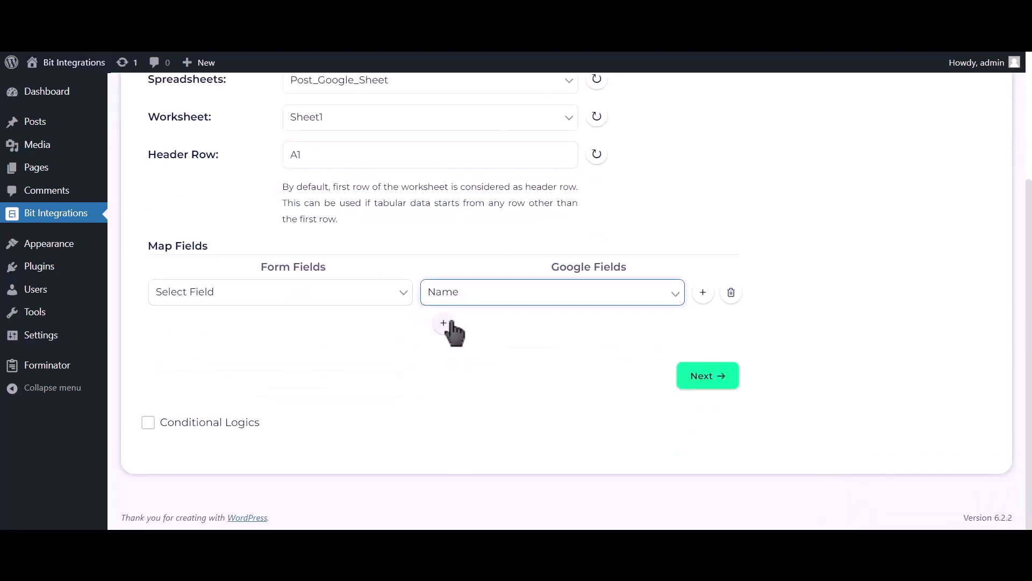
left_click(379, 300)
left_click(304, 340)
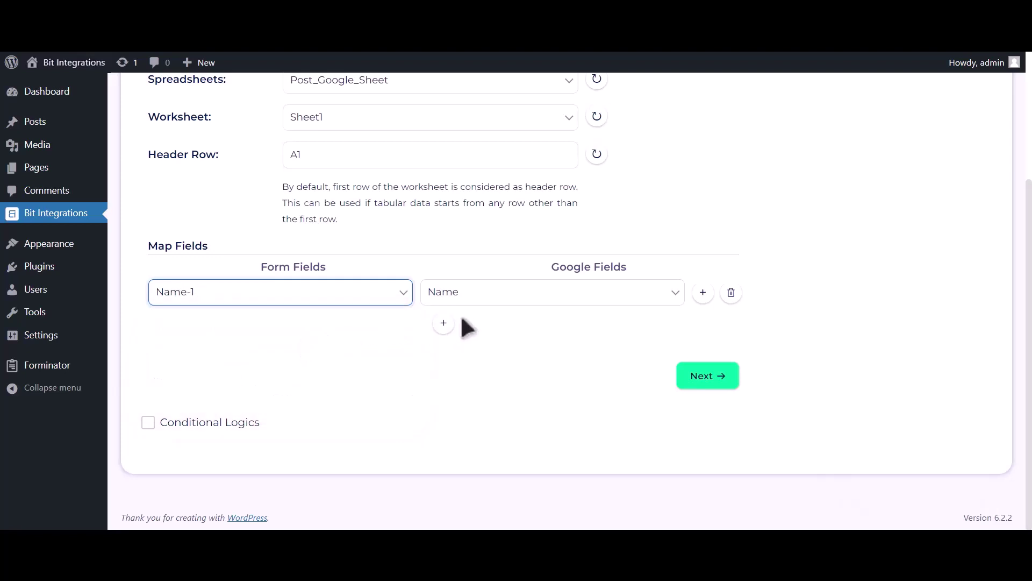
- Add rows mapping Email Address-1 to Email Address and Phone Number-1 to Phone Number
left_click(444, 323)
left_click(468, 339)
left_click(461, 370)
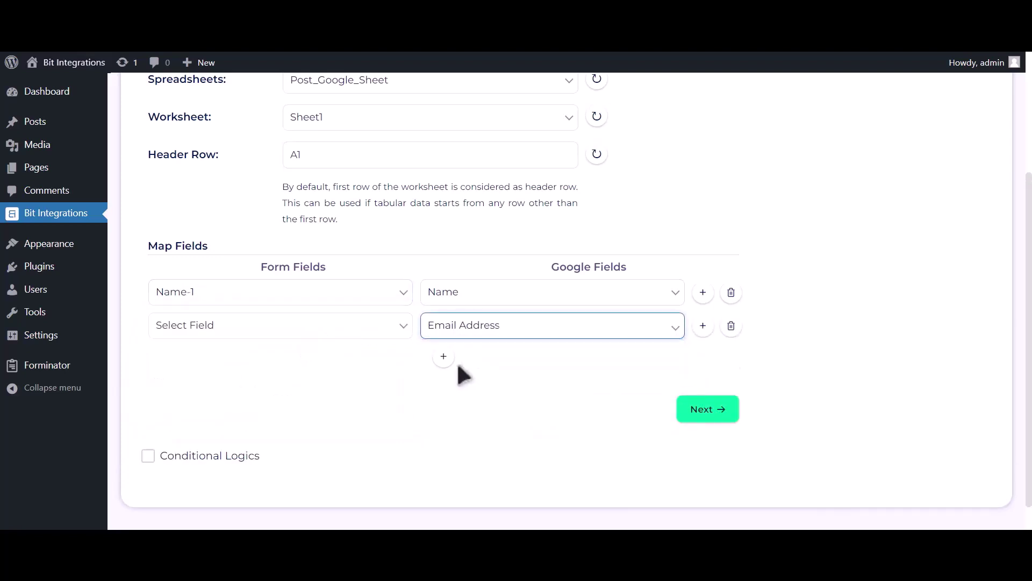
left_click(314, 332)
left_click(279, 382)
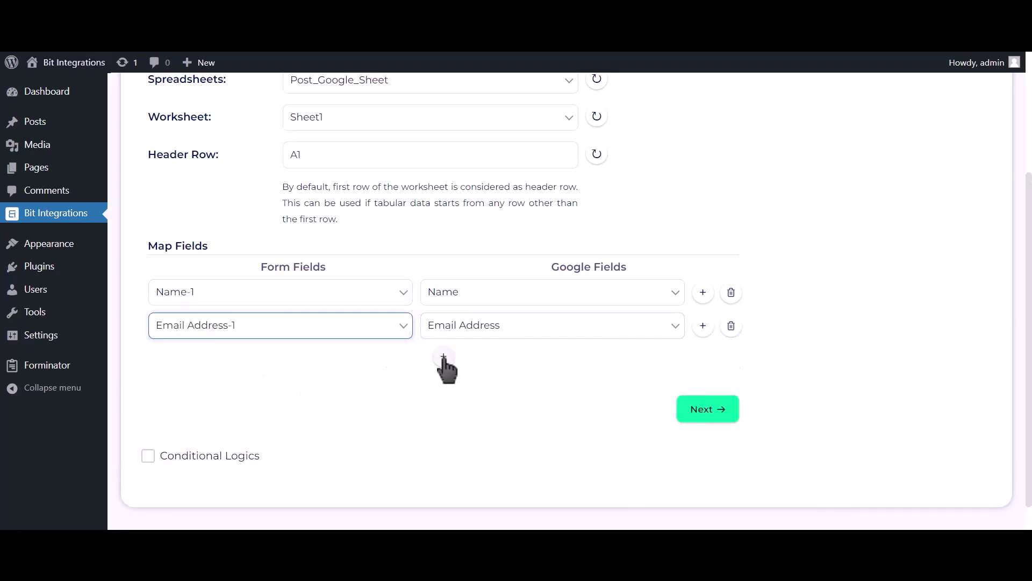
left_click(443, 356)
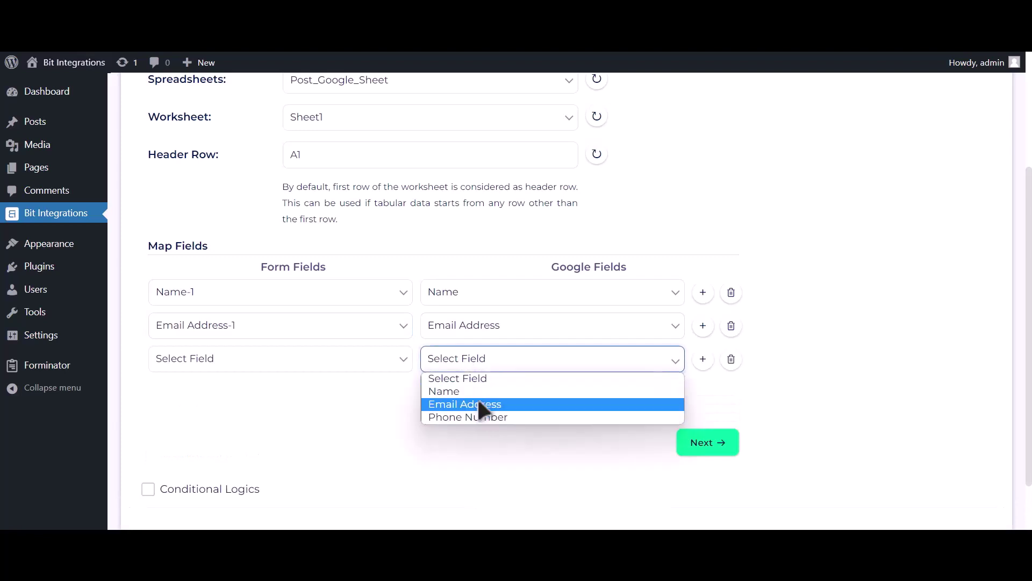
left_click(476, 417)
left_click(380, 361)
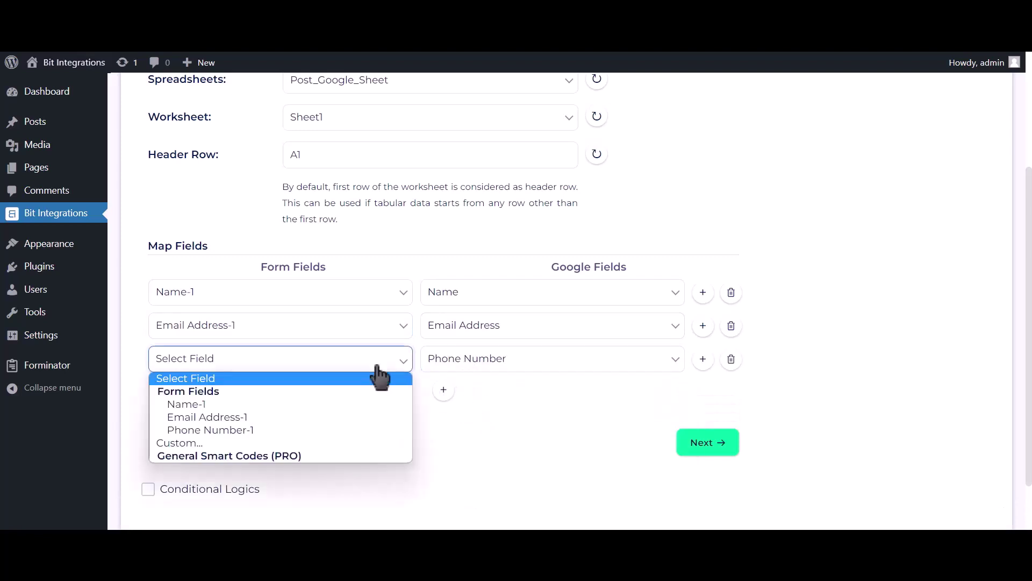
left_click(334, 425)
- Leave Conditional Logics switched off for the integration
scroll(309, 422, "down", 2)
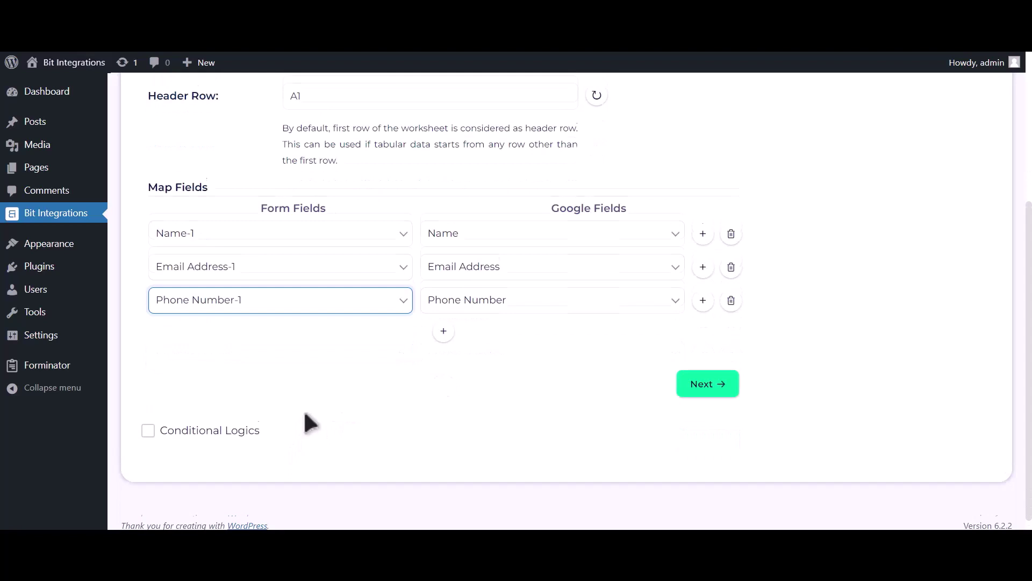
left_click(242, 422)
scroll(243, 414, "down", 3)
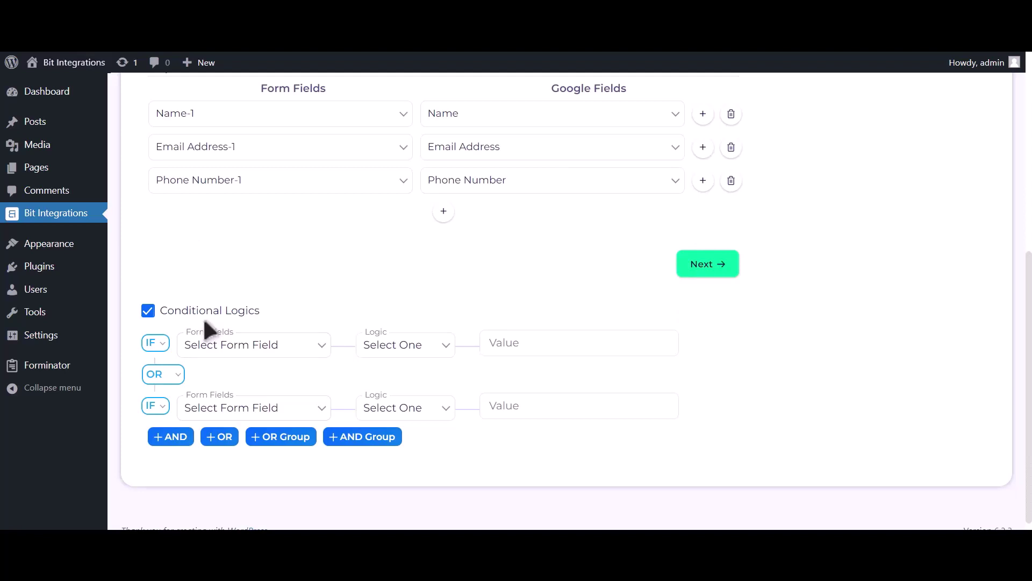
left_click(204, 313)
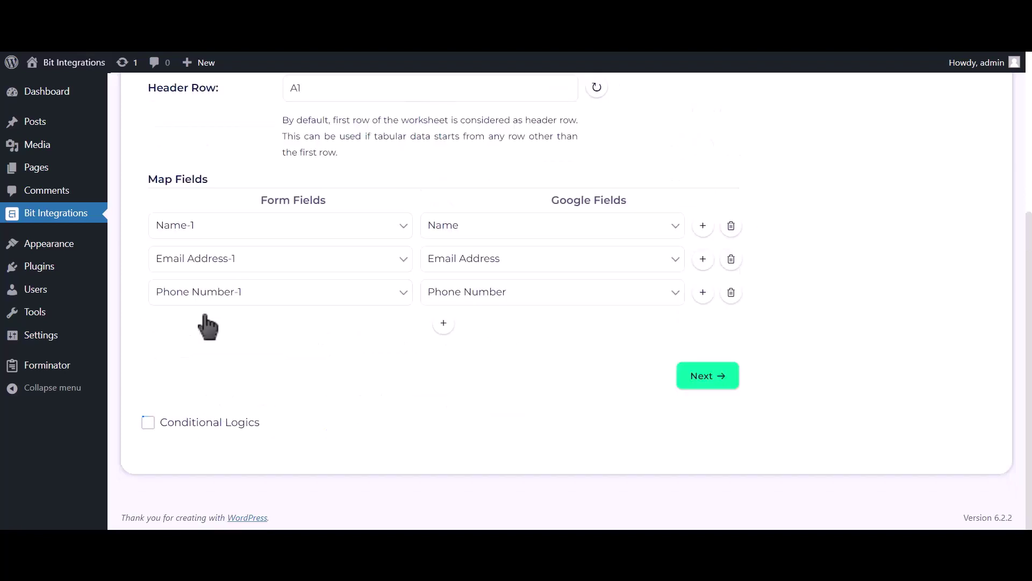
- Advance to step 3, finish and save the integration, then focus the form's Name field
left_click(708, 378)
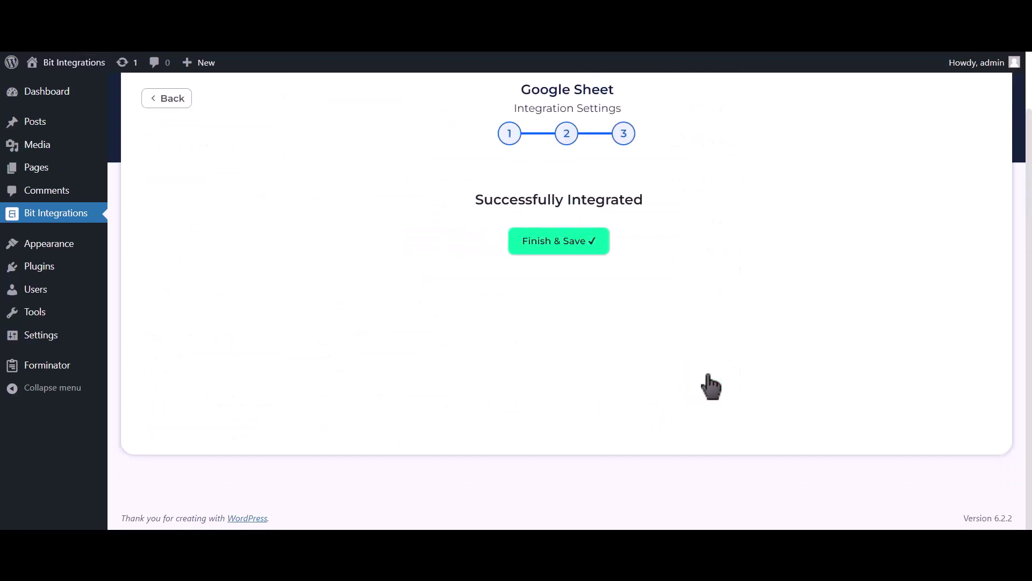
left_click(601, 247)
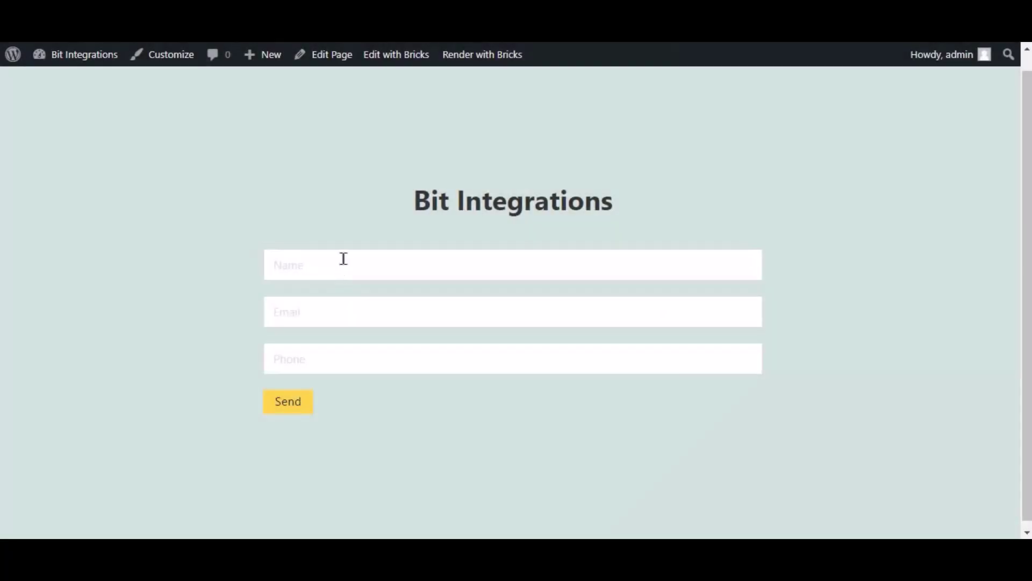
left_click(343, 258)
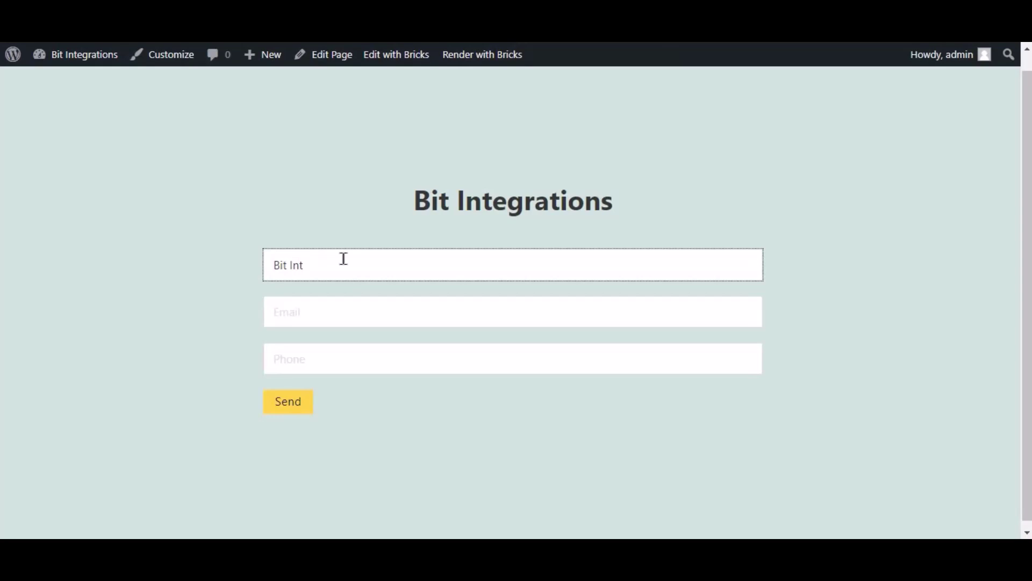
- Submit the form with name 'Bit Integrations', an email address and phone 444555666
type("Bit Inte")
type("grations")
key("Tab")
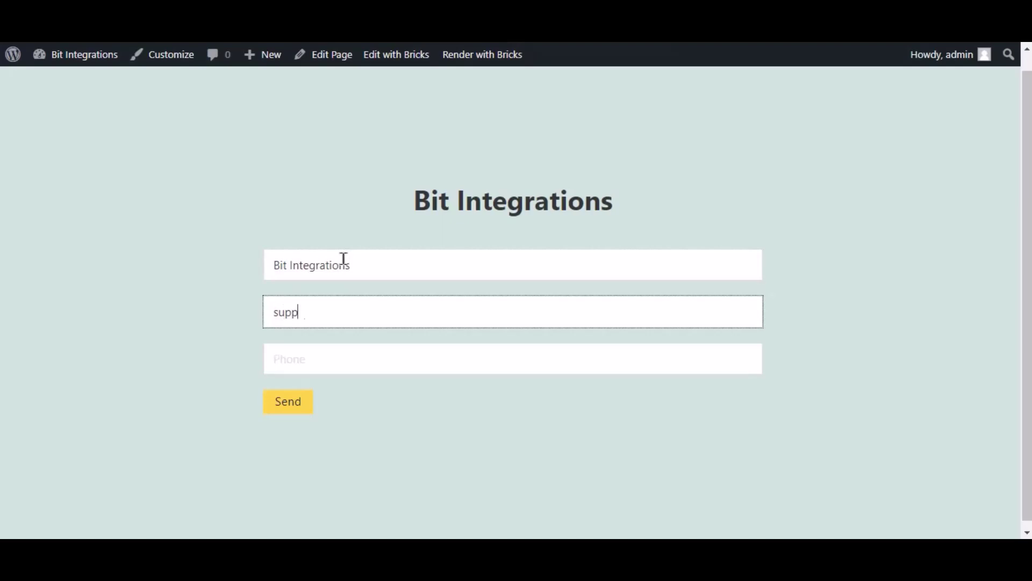
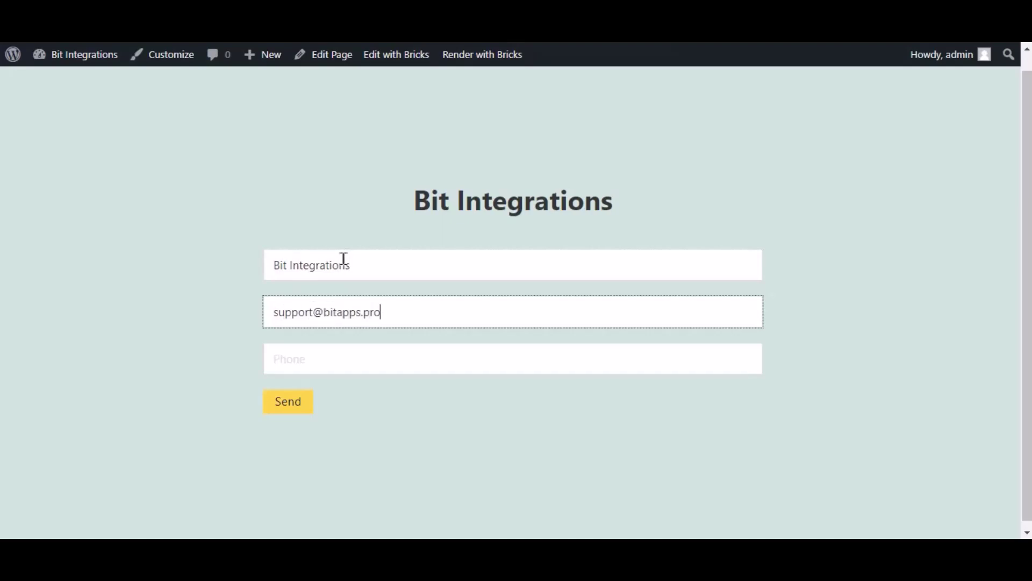
key("Tab")
type("444555")
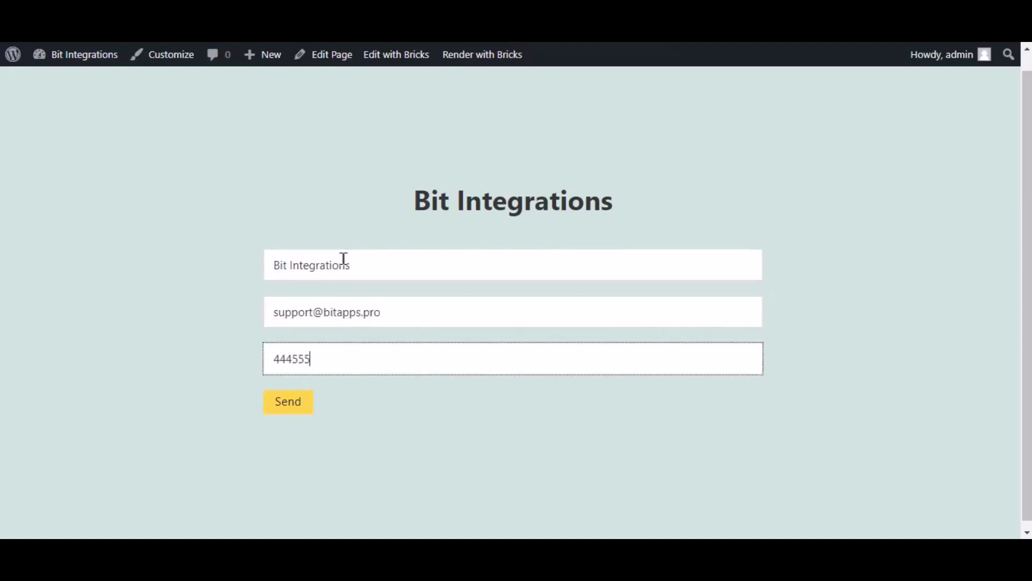
type("666")
left_click(309, 404)
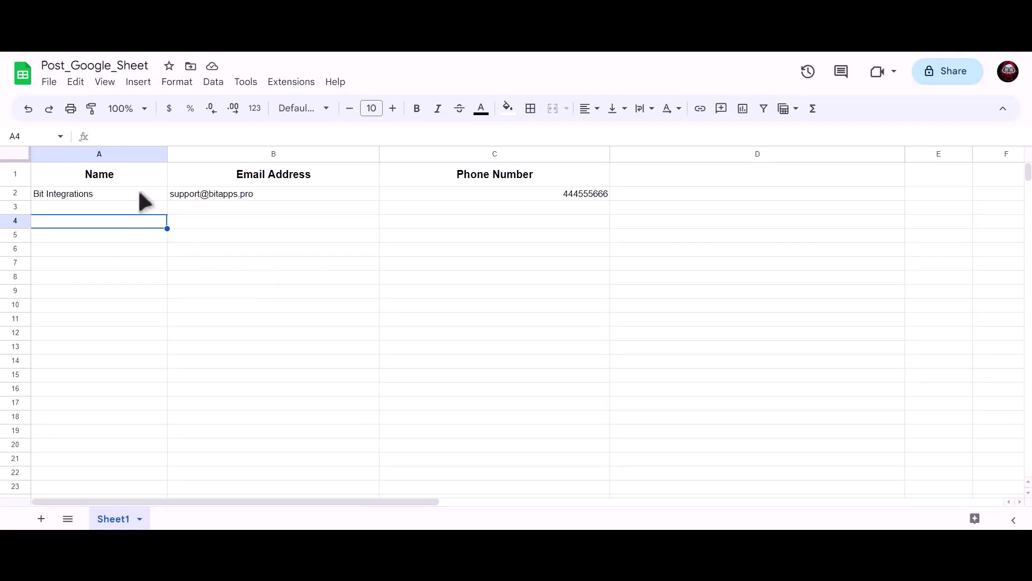
key("Up")
key("Up")
left_click(215, 194)
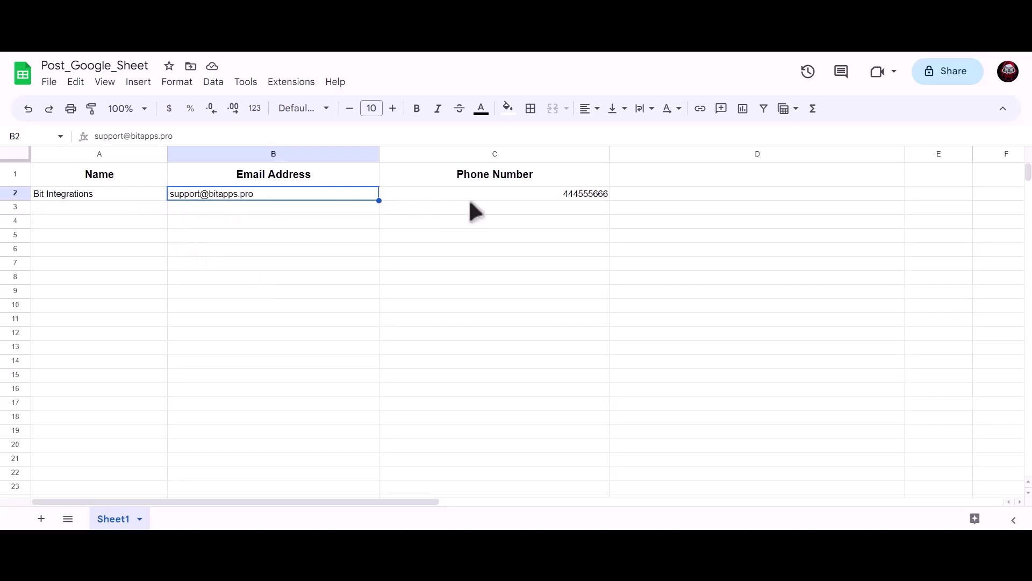
left_click(486, 195)
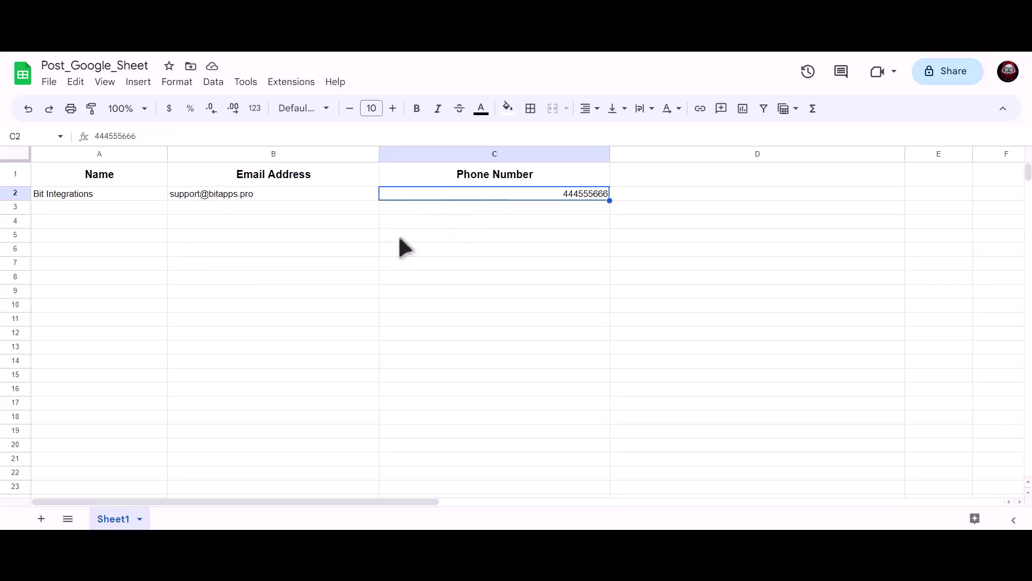